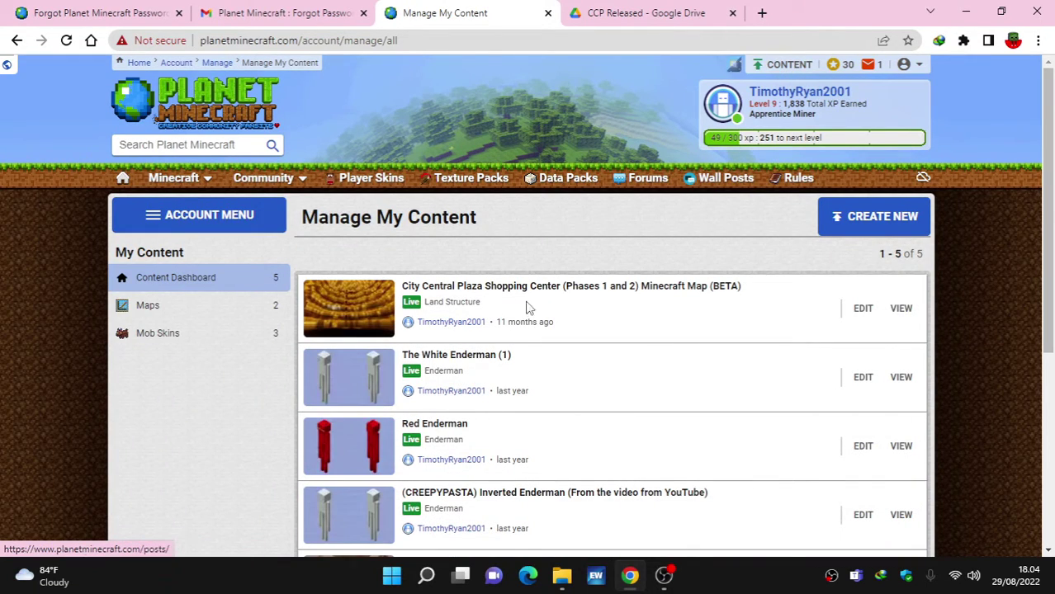
Start a new publication of the Map category from the Manage My Content page
{"action": "scroll", "coordinate": [418, 381], "scroll_direction": "down", "scroll_amount": 2}
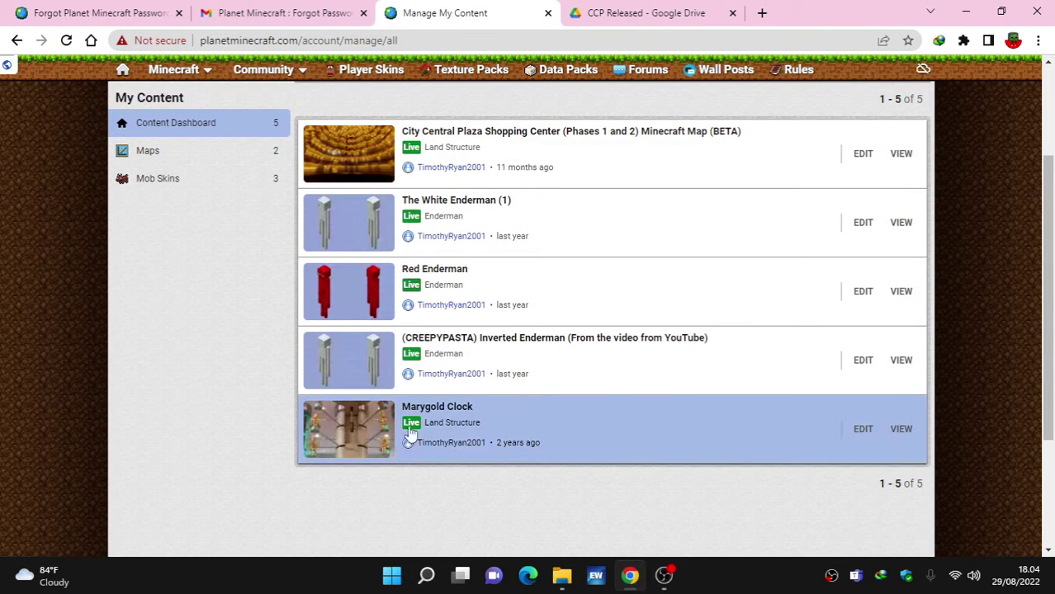
{"action": "scroll", "coordinate": [188, 429], "scroll_direction": "up", "scroll_amount": 3}
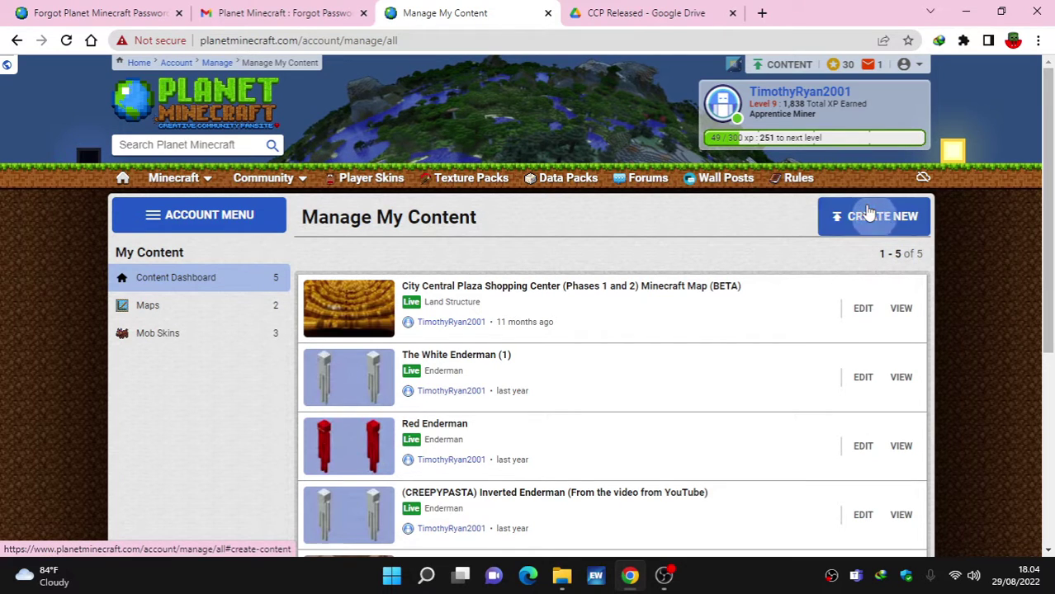
{"action": "left_click", "coordinate": [836, 226]}
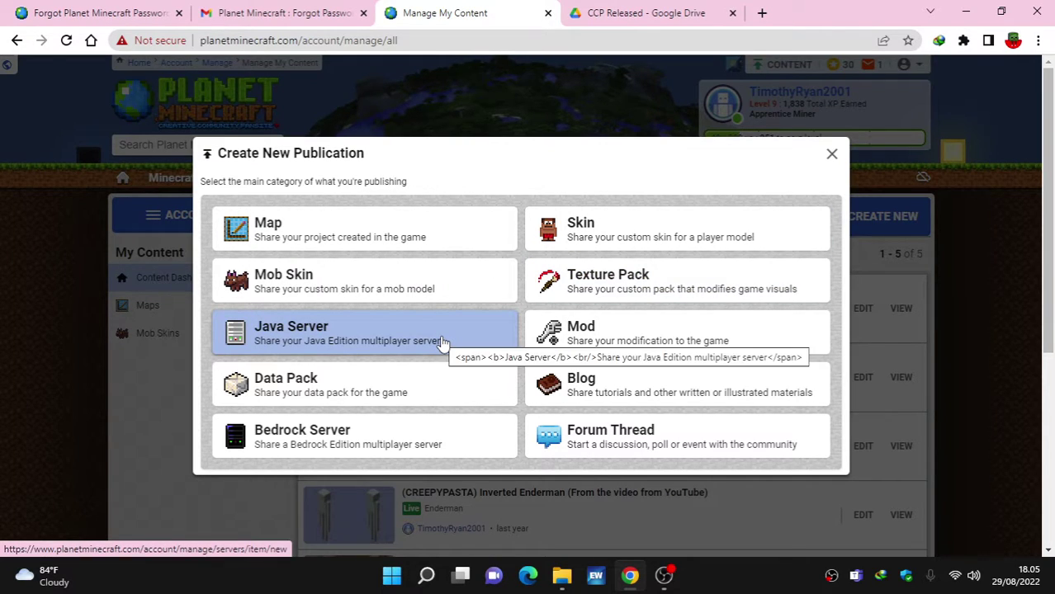
{"action": "left_click", "coordinate": [411, 225]}
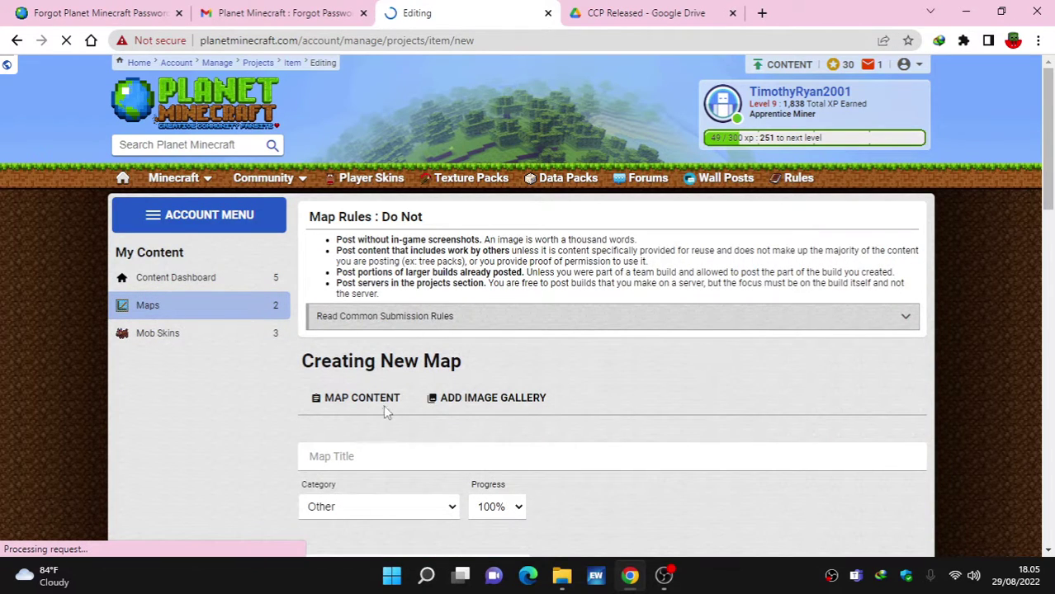
Copy the name of the Grand City Central Plaza version 3.39 folder on the desktop
{"action": "scroll", "coordinate": [613, 271], "scroll_direction": "down", "scroll_amount": 1}
{"action": "left_click", "coordinate": [958, 12]}
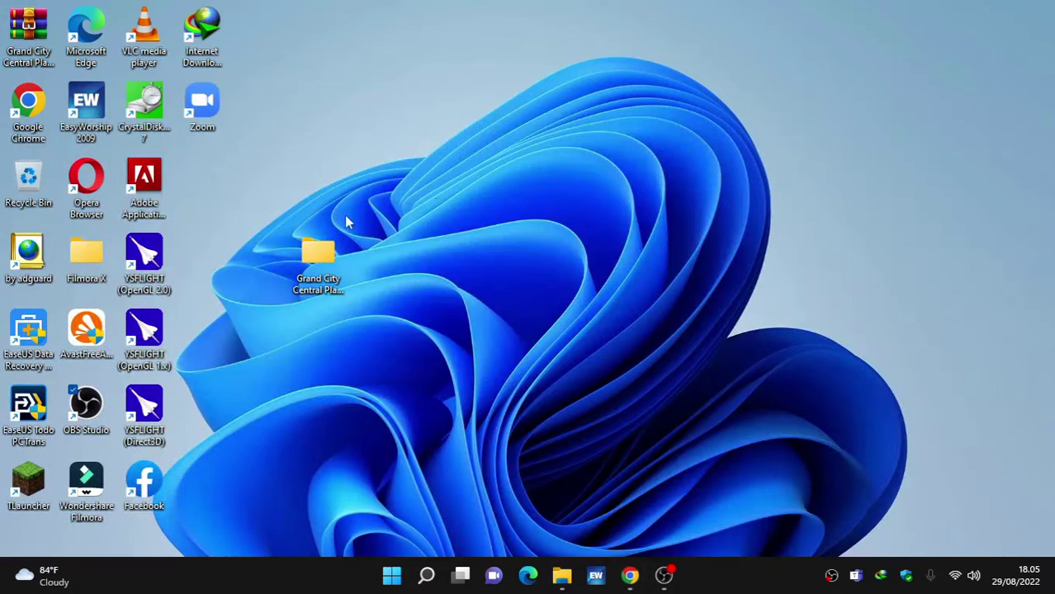
{"action": "right_click", "coordinate": [325, 281]}
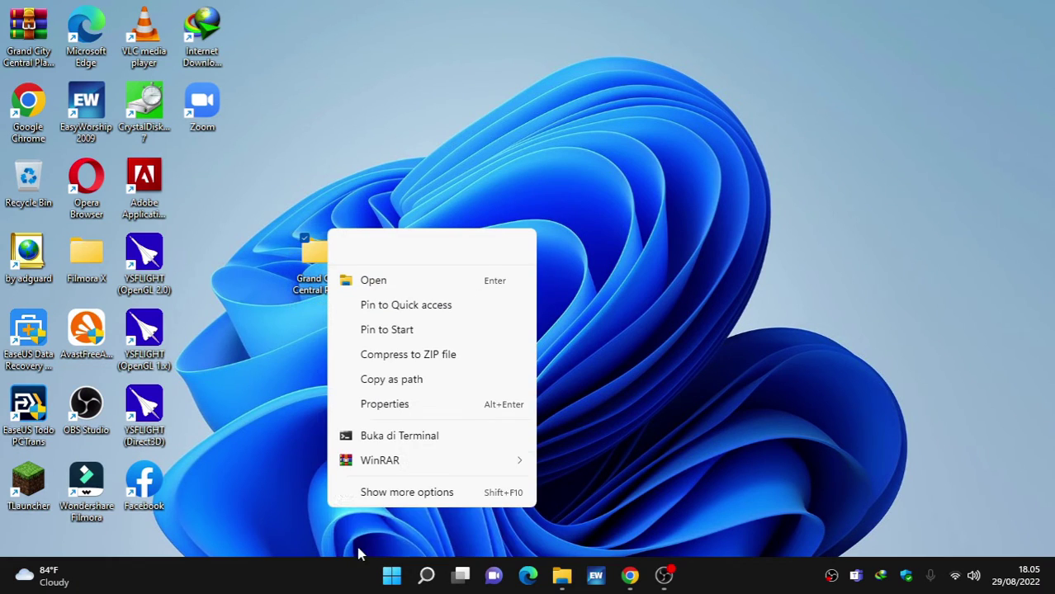
{"action": "mouse_move", "coordinate": [373, 464]}
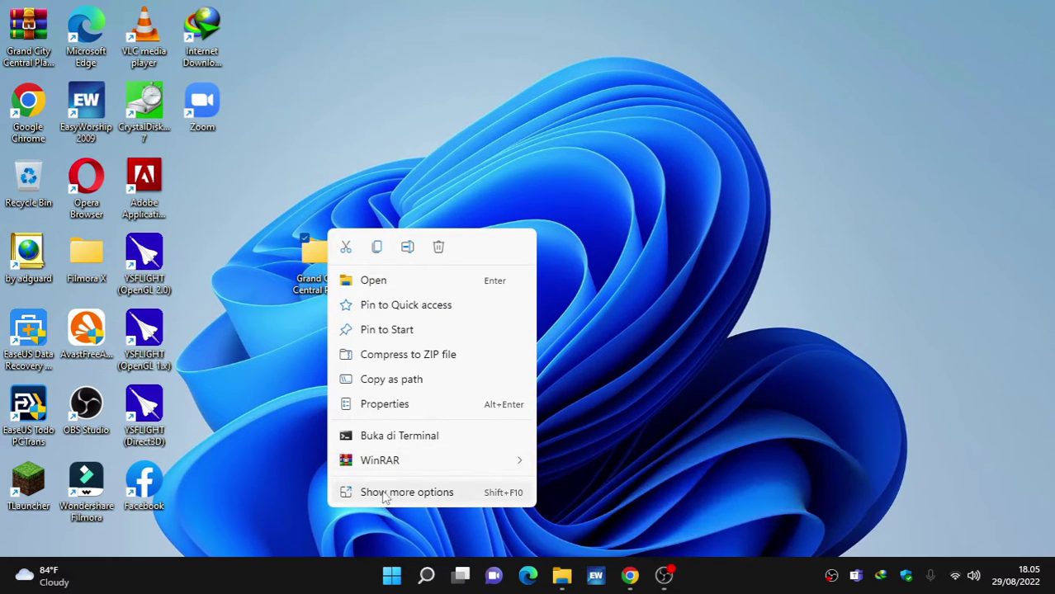
{"action": "left_click", "coordinate": [384, 493]}
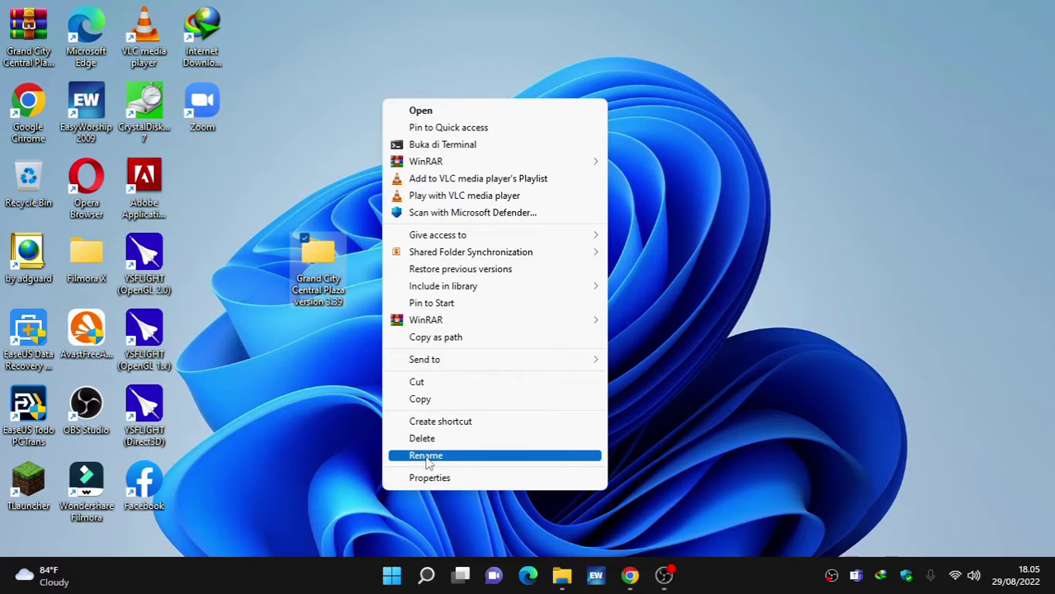
{"action": "left_click", "coordinate": [389, 456]}
{"action": "right_click", "coordinate": [318, 303]}
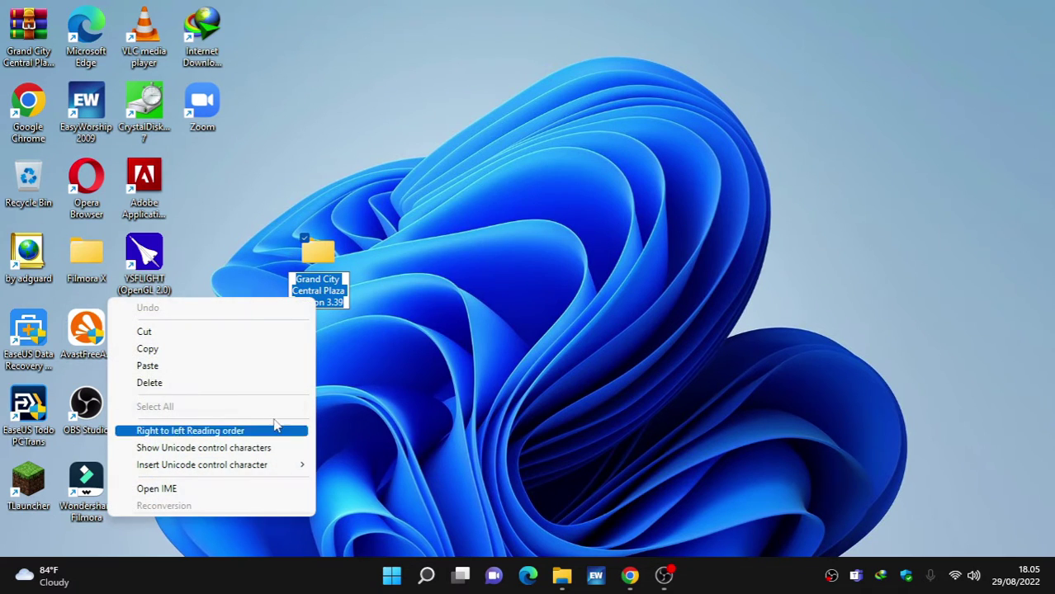
{"action": "left_click", "coordinate": [233, 357]}
Return to the browser and paste "Grand City Central Plaza version 3.39" as the map title
{"action": "left_click", "coordinate": [630, 576]}
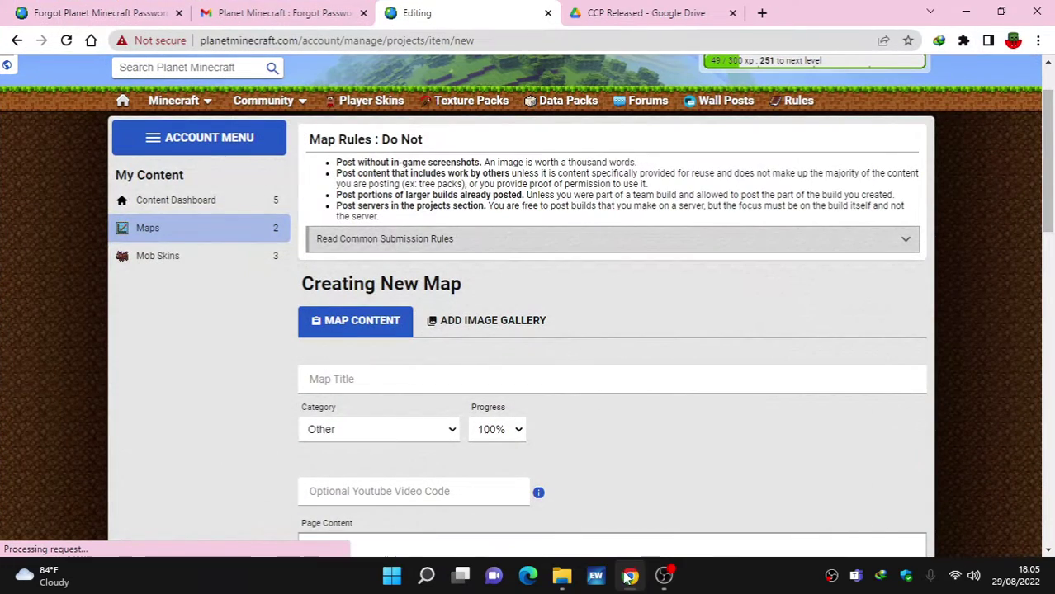
{"action": "left_click", "coordinate": [361, 381]}
{"action": "right_click", "coordinate": [362, 380]}
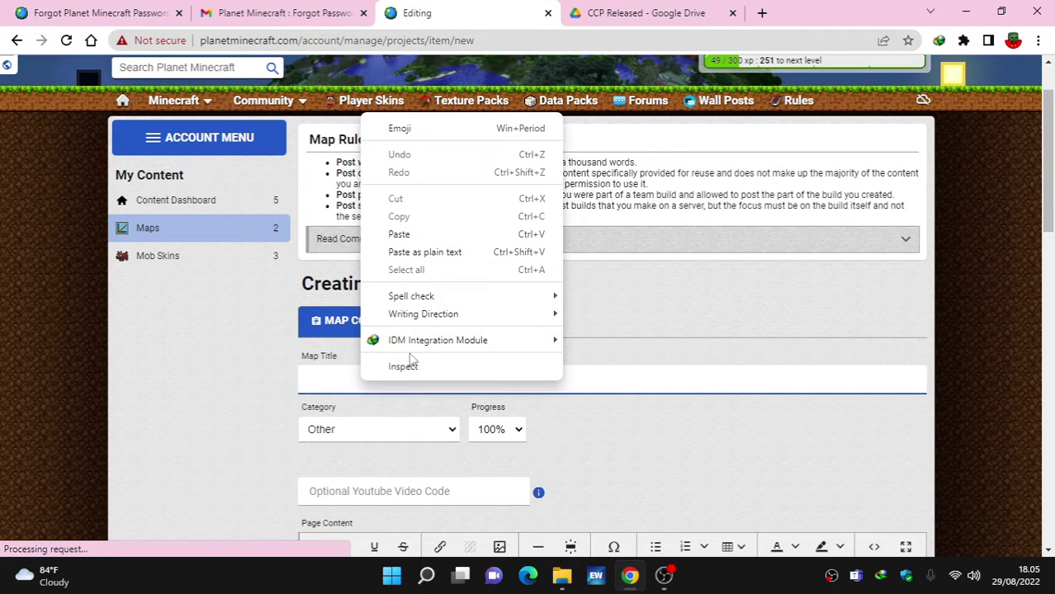
{"action": "left_click", "coordinate": [411, 241]}
Set the new map's category to Complex
{"action": "scroll", "coordinate": [447, 373], "scroll_direction": "down", "scroll_amount": 2}
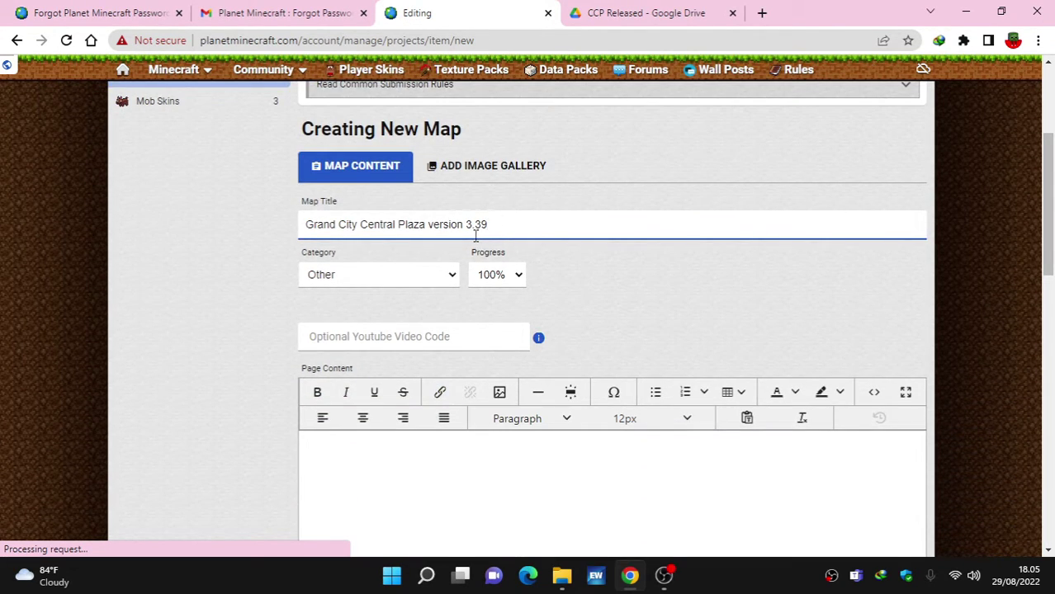
{"action": "left_click", "coordinate": [418, 278]}
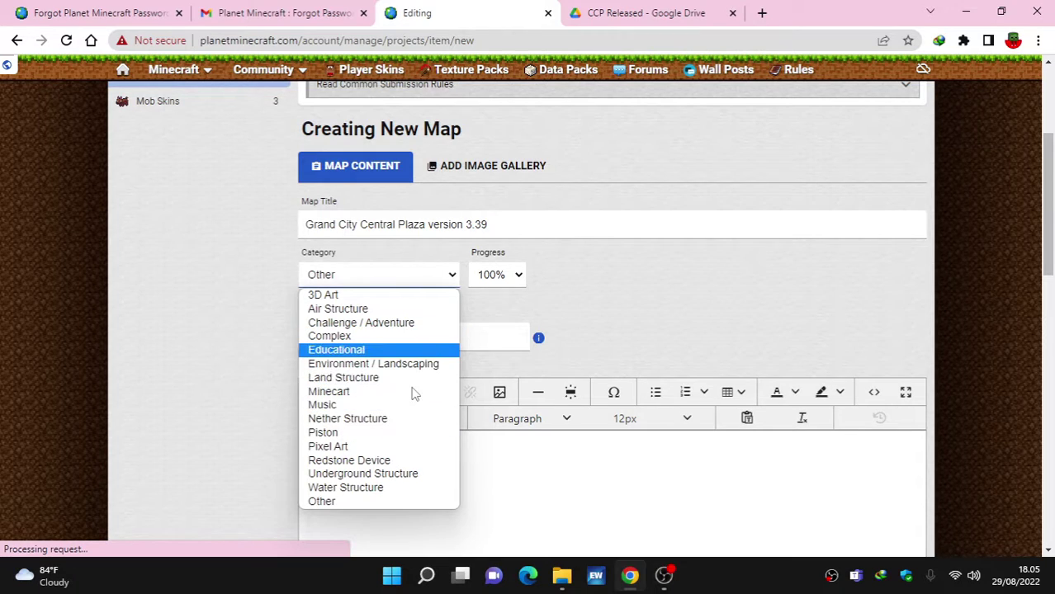
{"action": "left_click", "coordinate": [400, 337]}
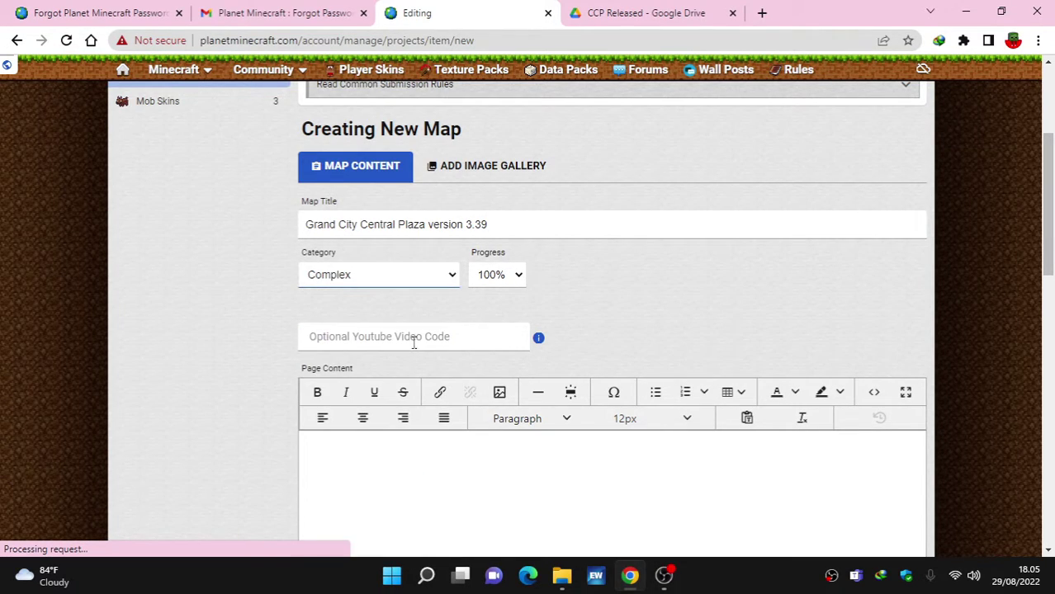
Open the map file upload form under Optional Downloadable
{"action": "scroll", "coordinate": [421, 395], "scroll_direction": "down", "scroll_amount": 2}
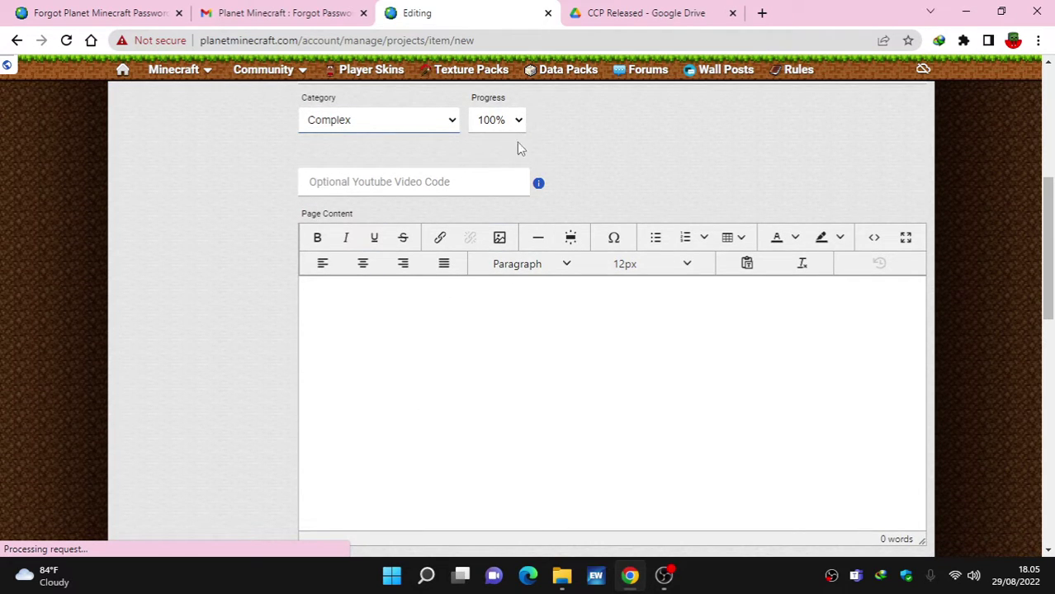
{"action": "scroll", "coordinate": [429, 333], "scroll_direction": "down", "scroll_amount": 3}
{"action": "scroll", "coordinate": [430, 332], "scroll_direction": "up", "scroll_amount": 3}
{"action": "scroll", "coordinate": [429, 336], "scroll_direction": "down", "scroll_amount": 3}
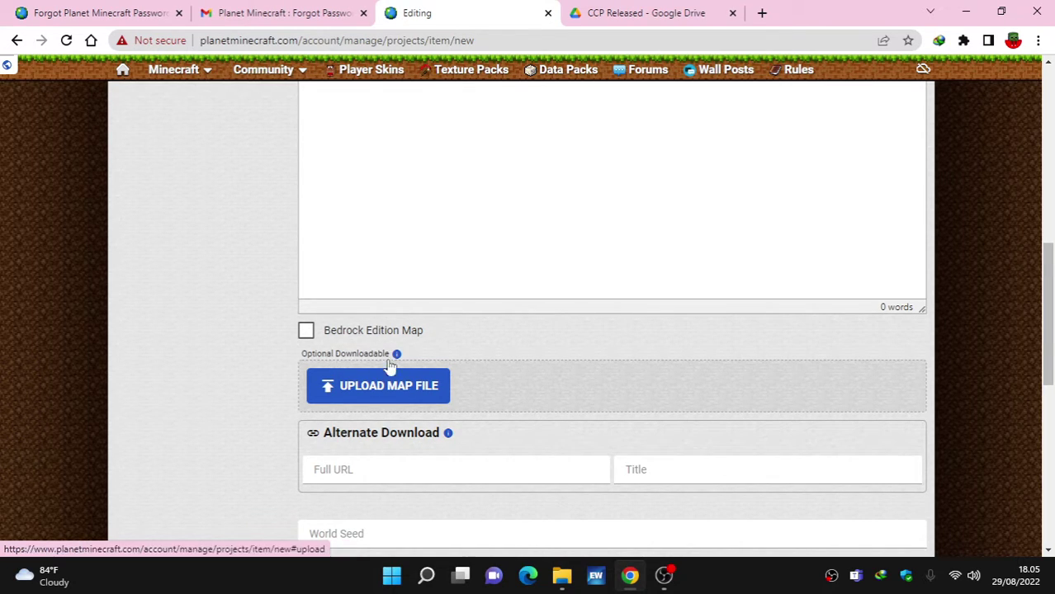
{"action": "left_click", "coordinate": [367, 394]}
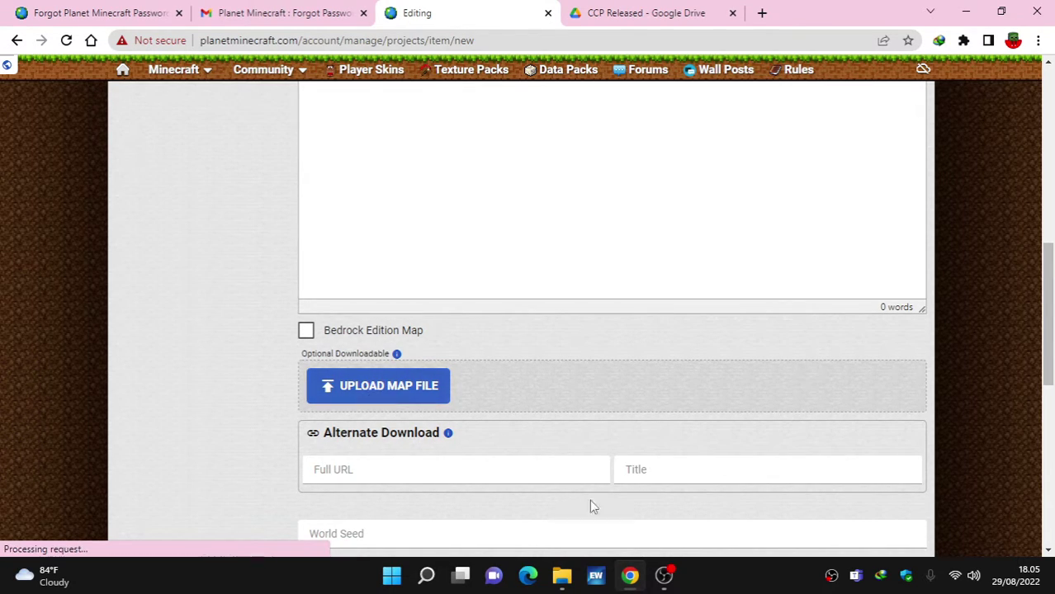
{"action": "left_click", "coordinate": [664, 575]}
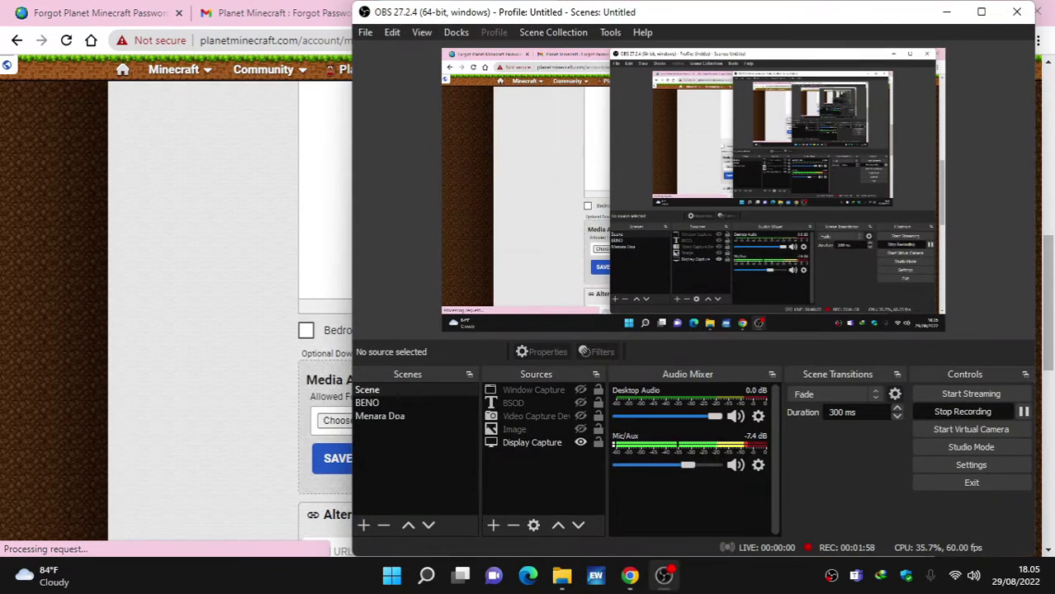
{"action": "left_click", "coordinate": [663, 576]}
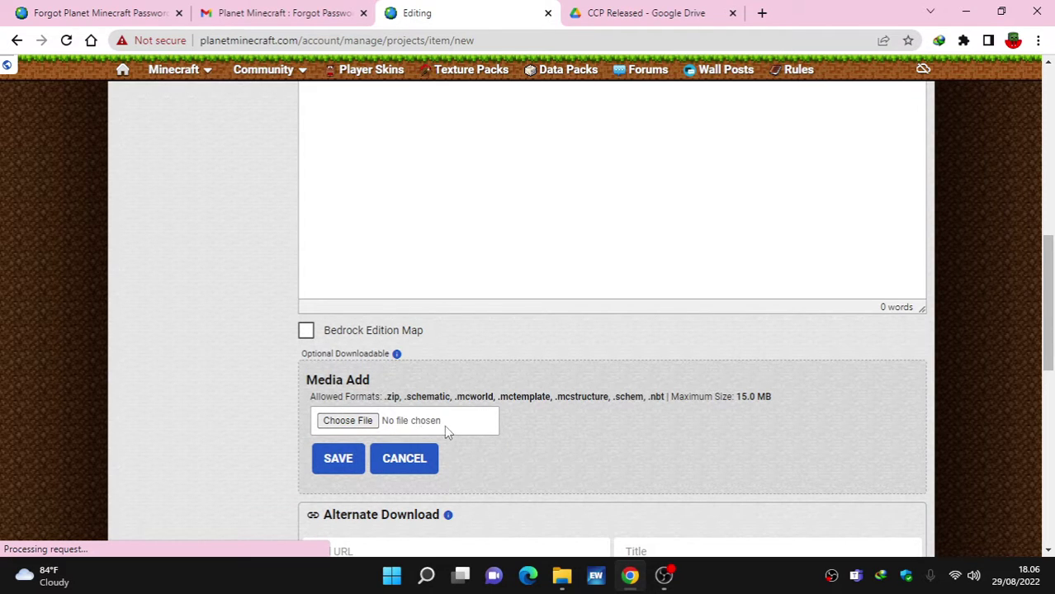
{"action": "left_click", "coordinate": [965, 12]}
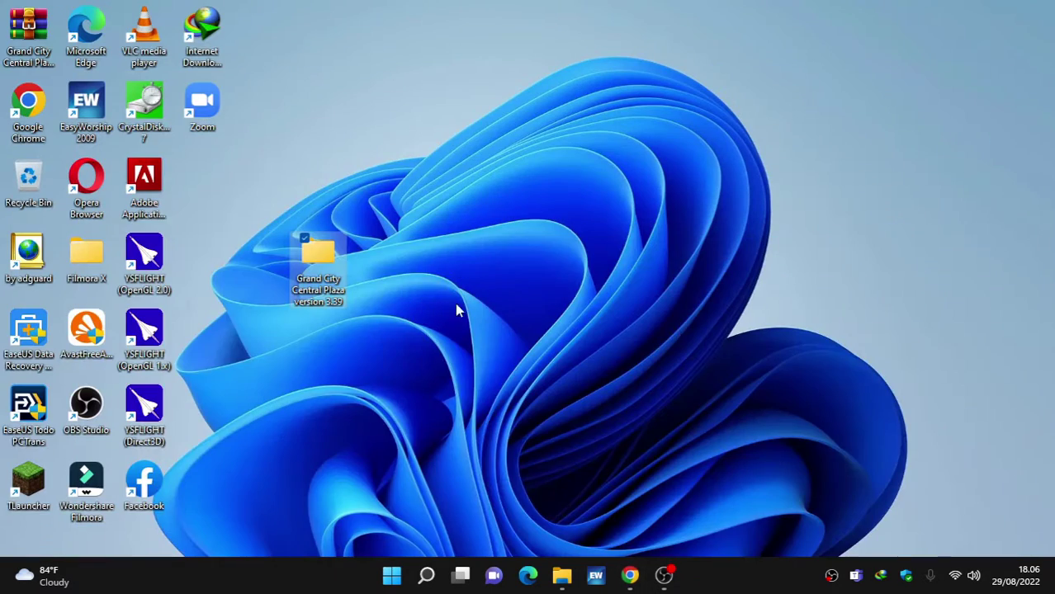
{"action": "left_click", "coordinate": [374, 317]}
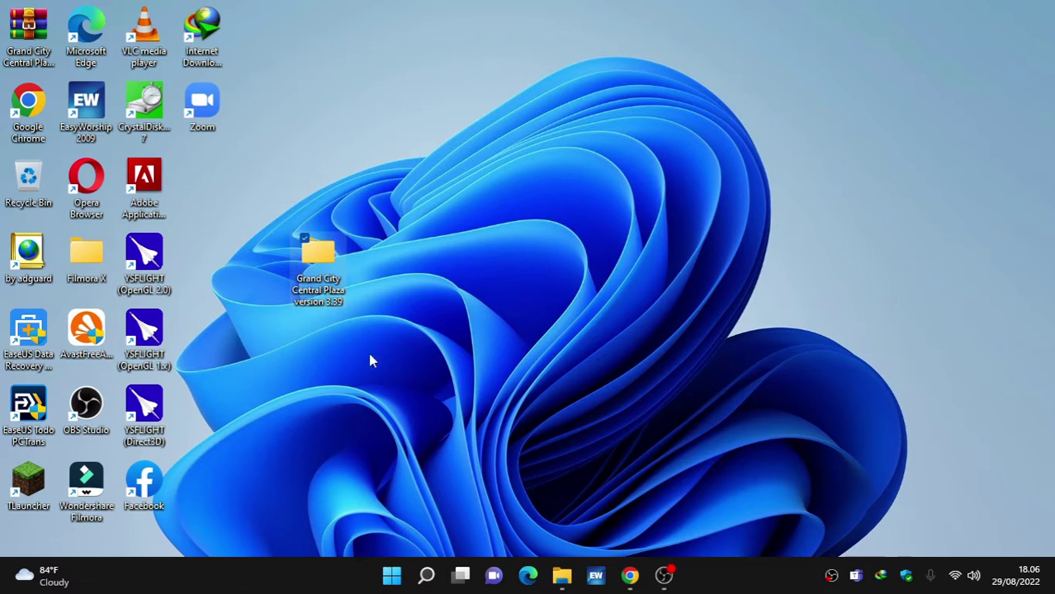
{"action": "right_click", "coordinate": [314, 248]}
{"action": "mouse_move", "coordinate": [393, 469]}
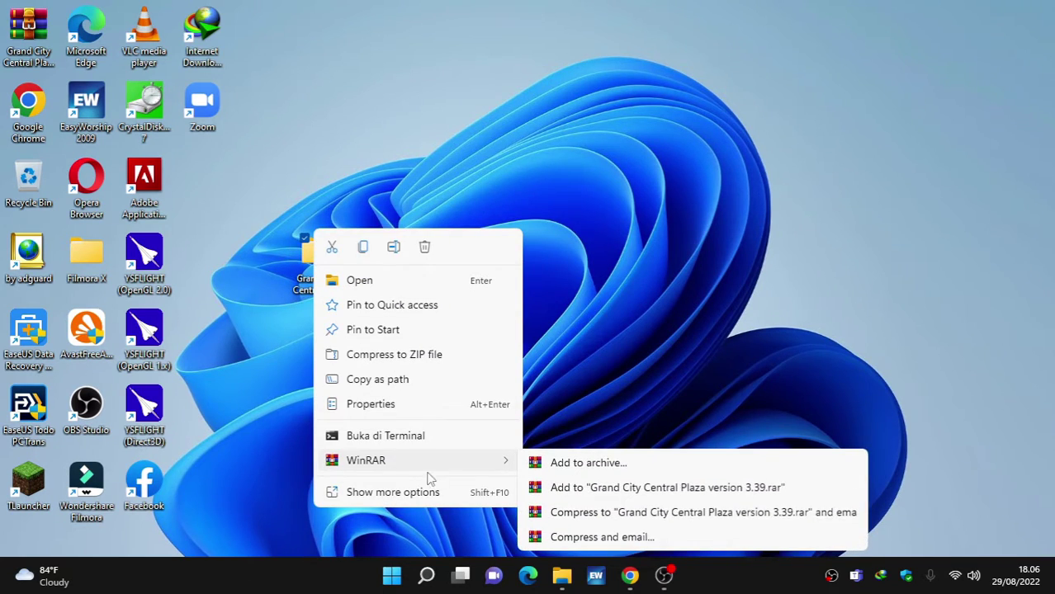
{"action": "left_click", "coordinate": [648, 349]}
Search Google for "7zip" in a new browser tab
{"action": "left_click", "coordinate": [630, 576]}
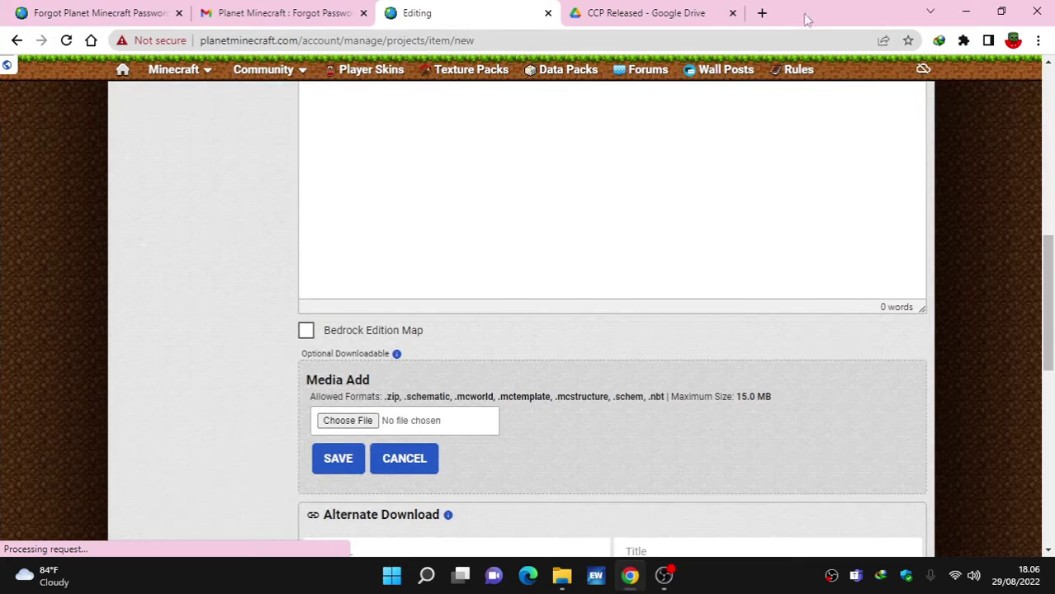
{"action": "left_click", "coordinate": [762, 13]}
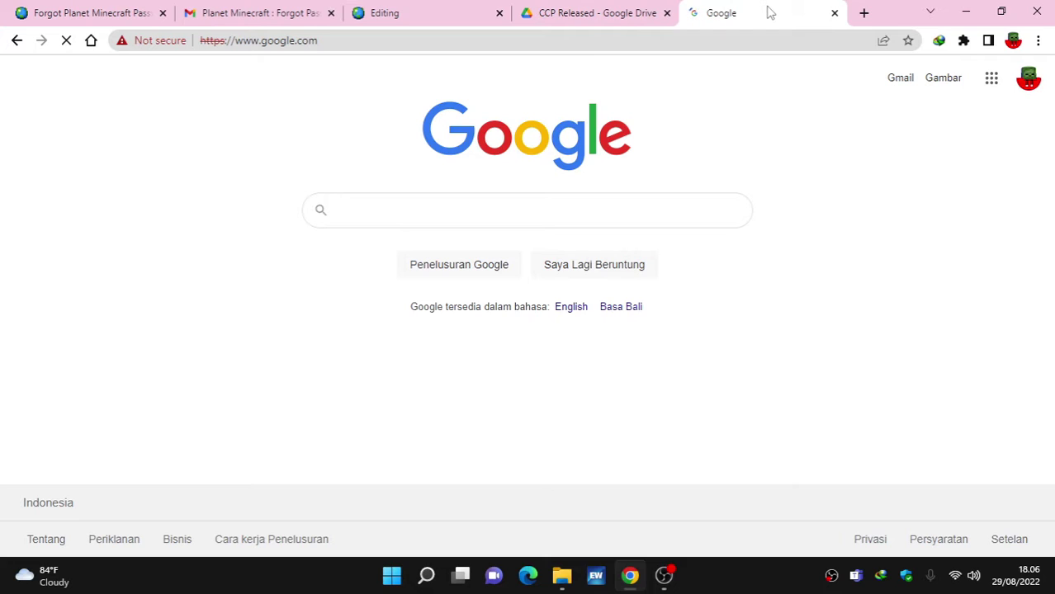
{"action": "type", "text": "sd"}
{"action": "key", "text": "BackSpace"}
{"action": "key", "text": "BackSpace"}
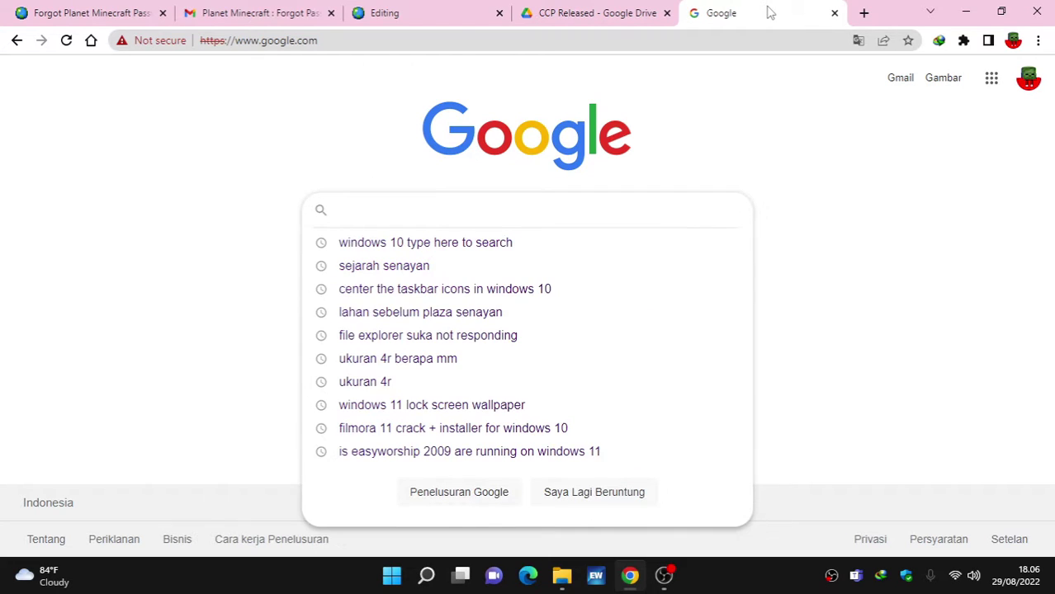
{"action": "type", "text": "7zip"}
{"action": "key", "text": "Return"}
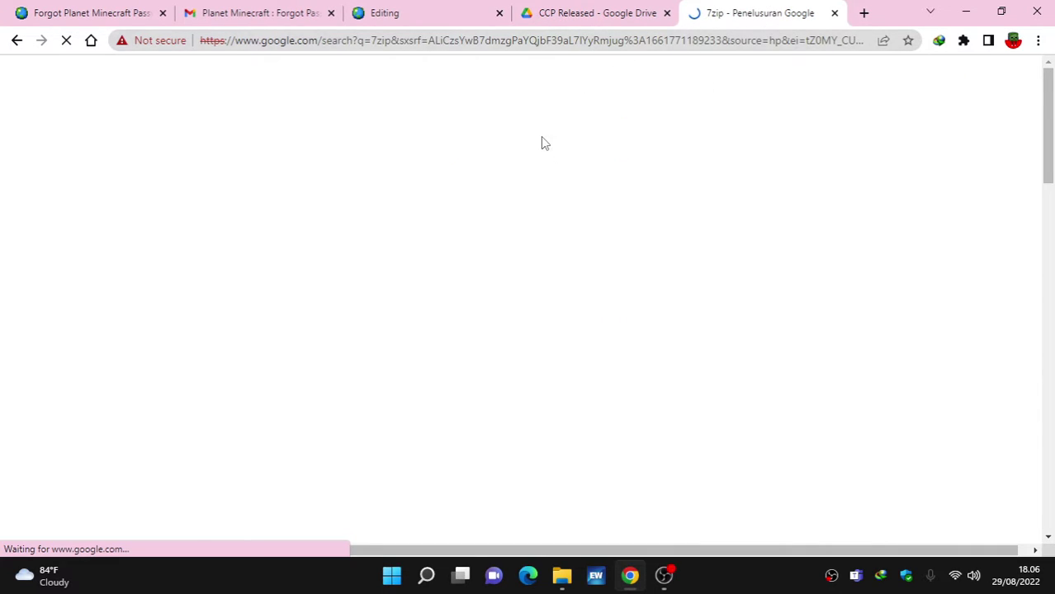
Compress the Grand City Central Plaza version 3.39 folder on the desktop to a ZIP file
{"action": "left_click", "coordinate": [966, 11]}
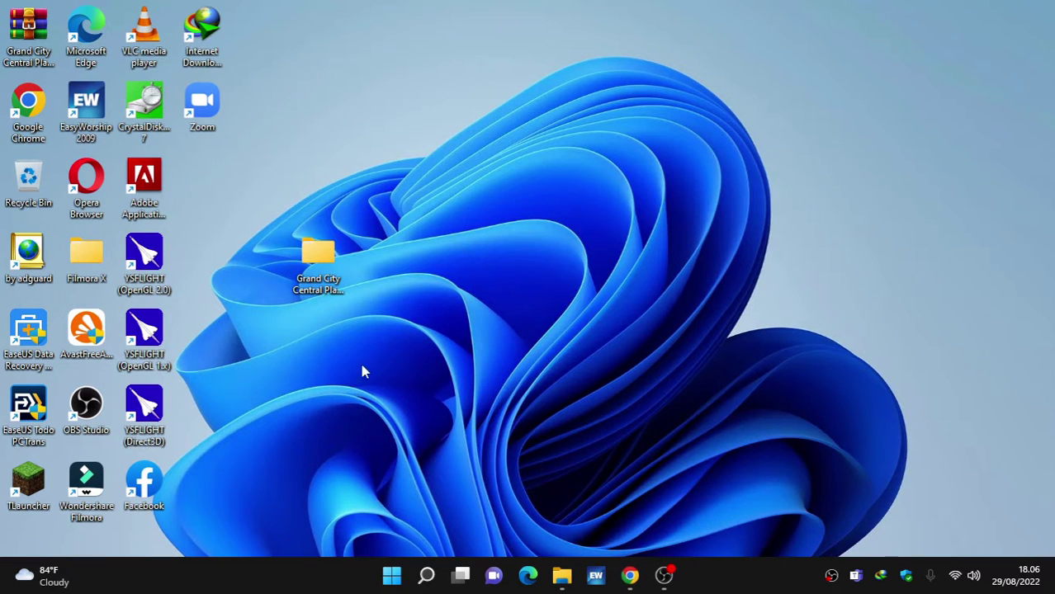
{"action": "double_click", "coordinate": [324, 282]}
{"action": "right_click", "coordinate": [327, 277]}
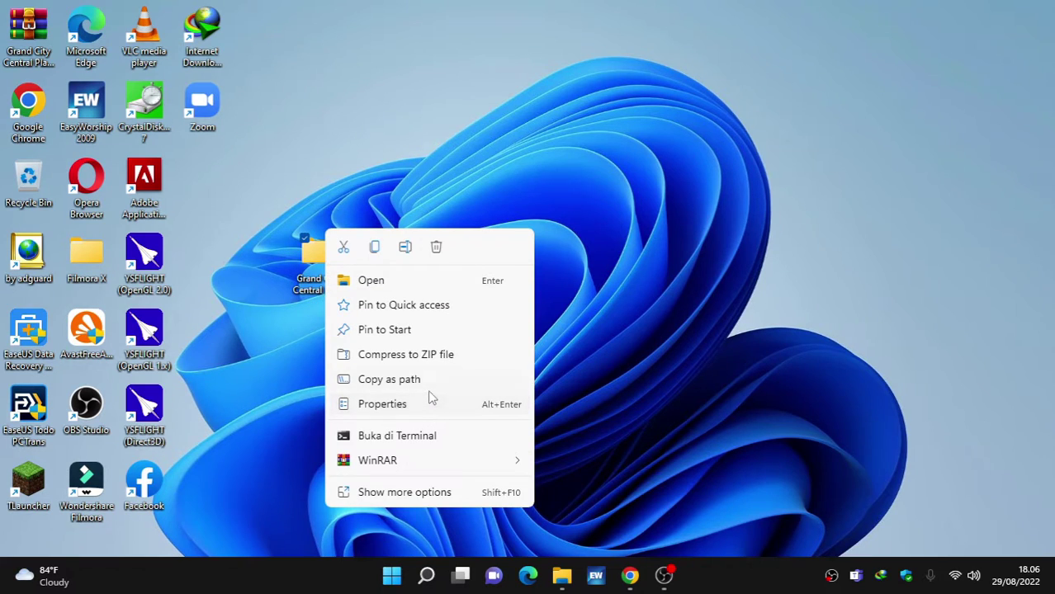
{"action": "left_click", "coordinate": [422, 355]}
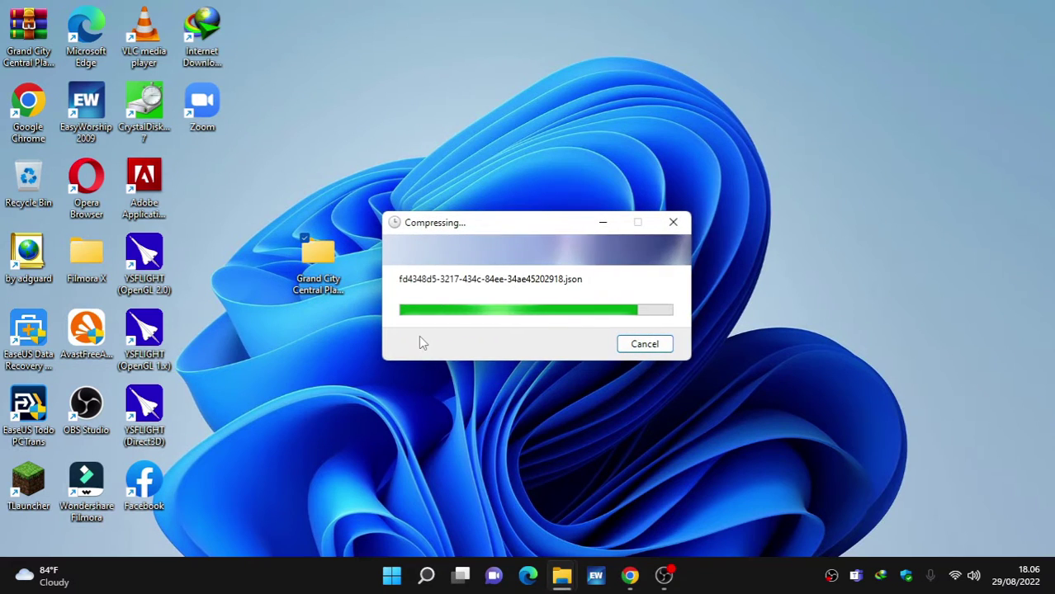
{"action": "left_click", "coordinate": [365, 155]}
{"action": "left_click", "coordinate": [281, 208]}
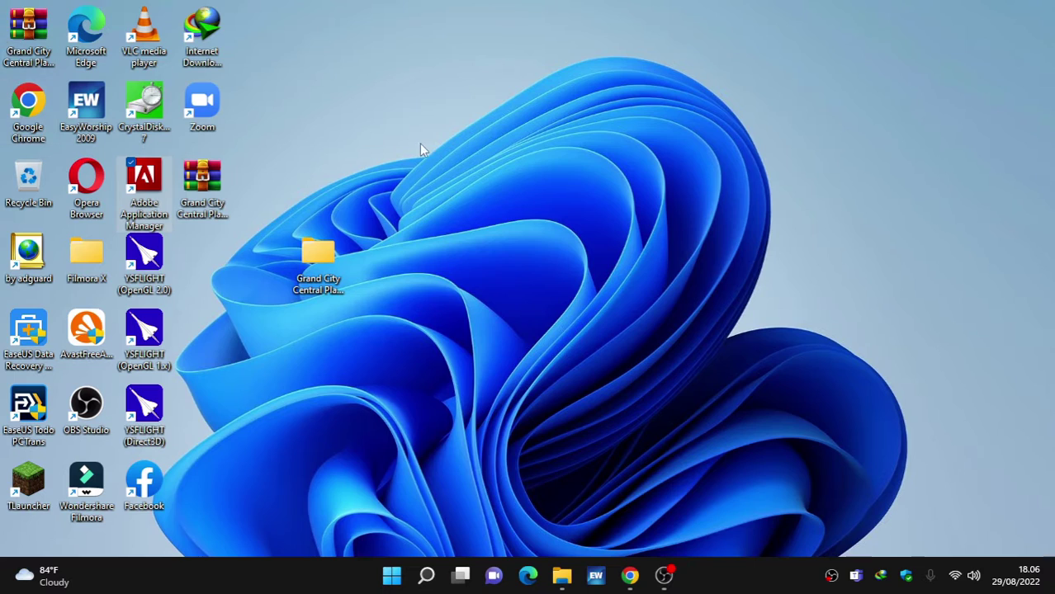
Arrange the two Grand City Central Plaza archives side by side on the desktop, beside the Adobe Application Manager shortcut
{"action": "left_click_drag", "start_coordinate": [202, 188], "coordinate": [288, 170]}
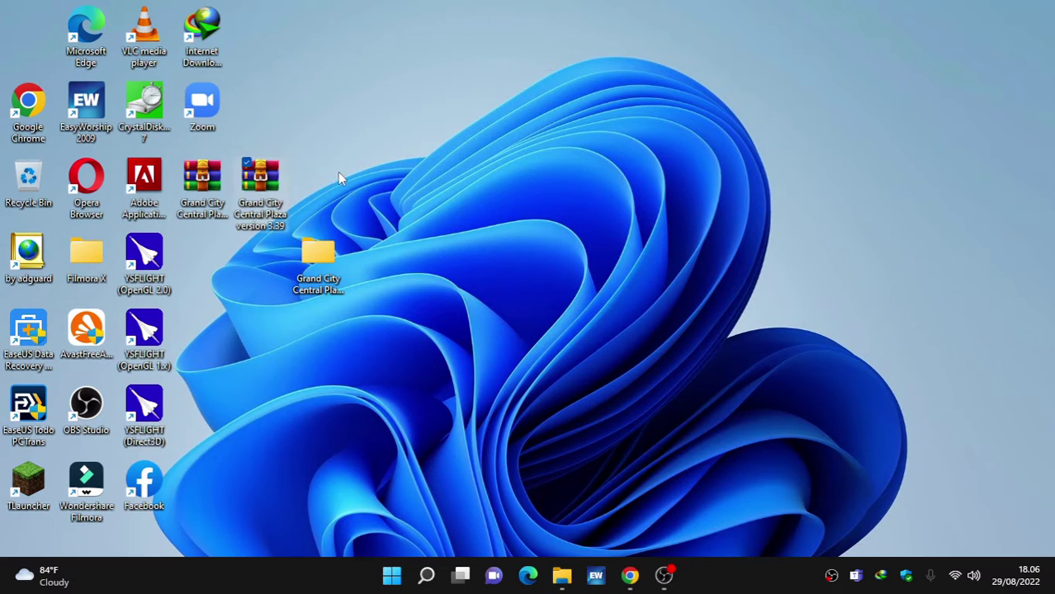
{"action": "left_click", "coordinate": [284, 188]}
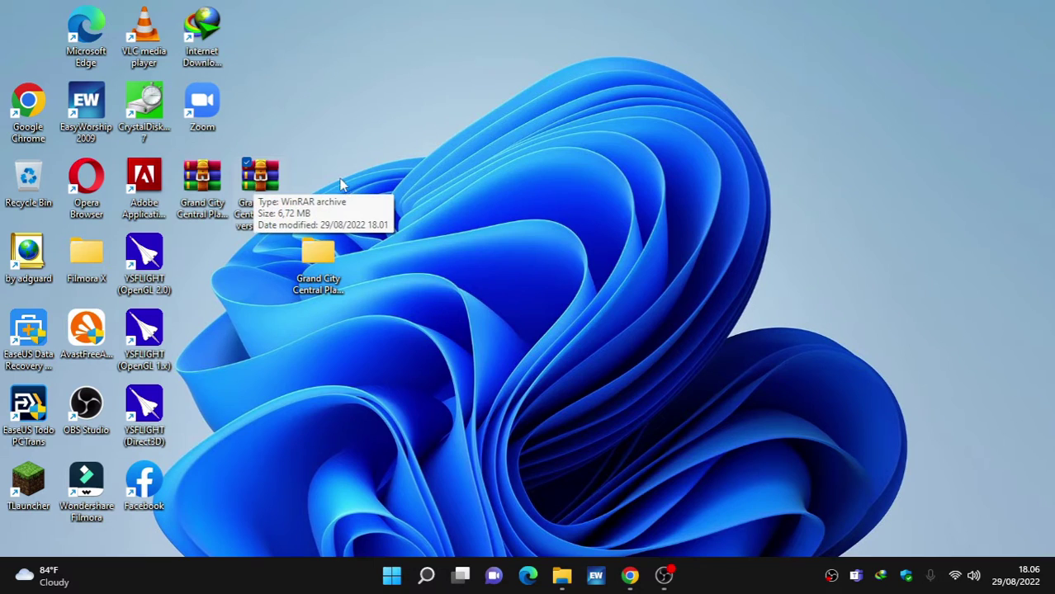
{"action": "left_click_drag", "start_coordinate": [261, 177], "coordinate": [221, 187]}
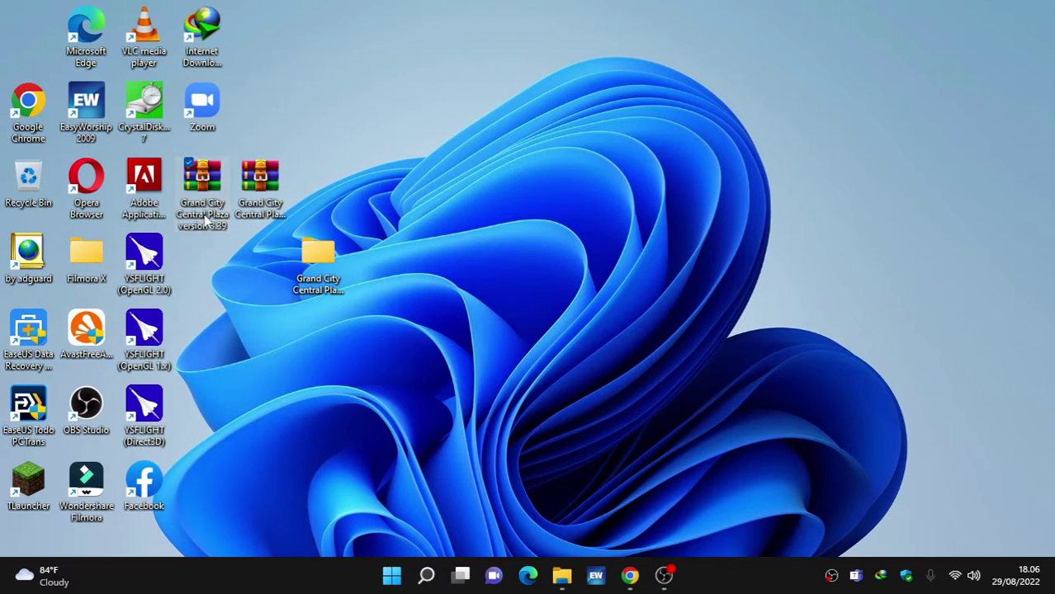
Switch to the CCP Released folder in Google Drive in the browser
{"action": "left_click", "coordinate": [630, 578]}
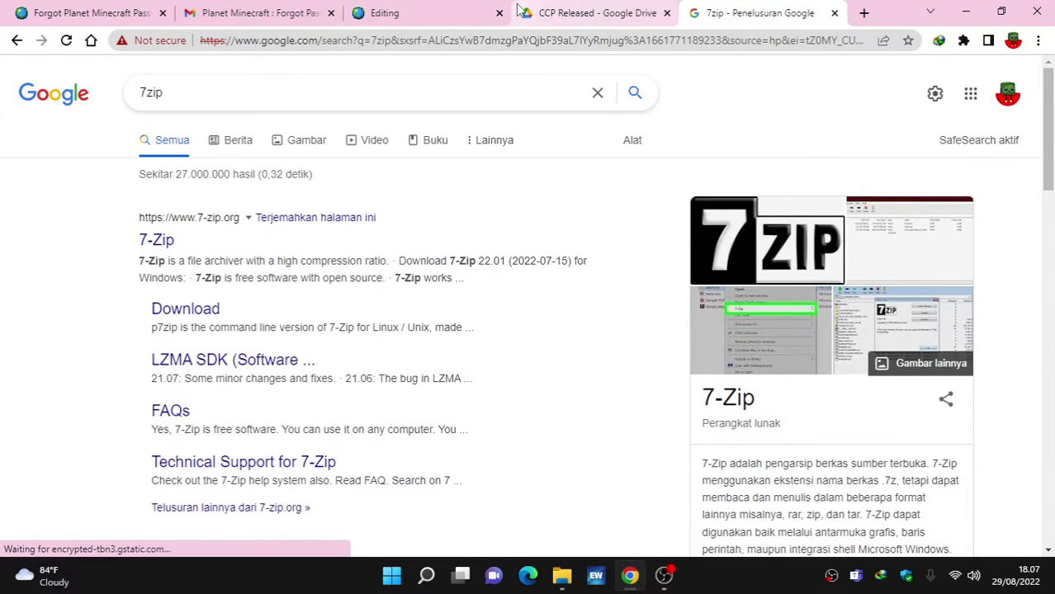
{"action": "left_click", "coordinate": [520, 10]}
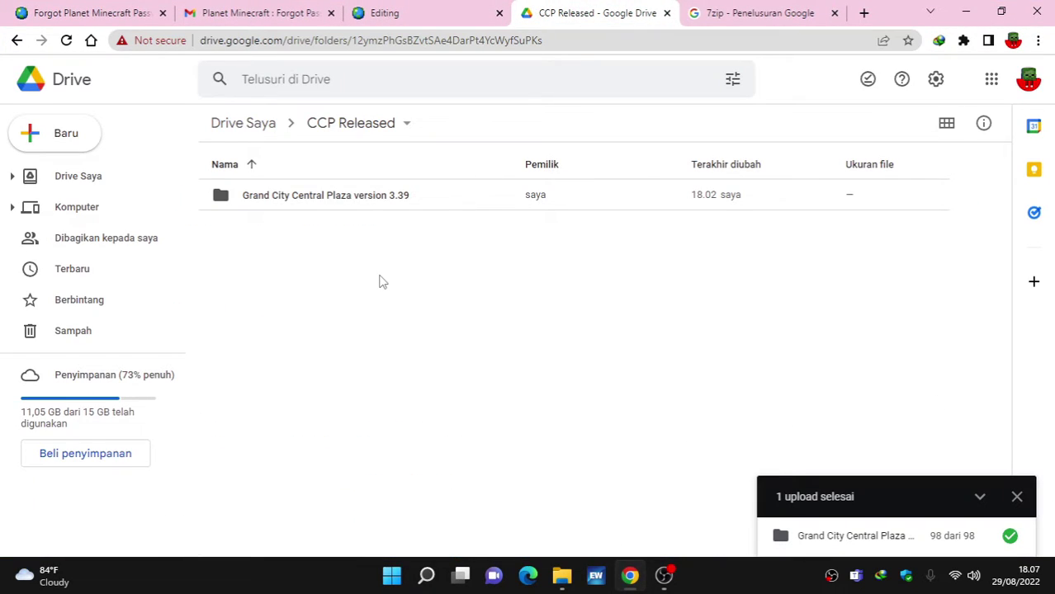
Choose the Grand City Central Plaza version 3.39 ZIP archive from the desktop as the Planet Minecraft project's optional downloadable file
{"action": "left_click", "coordinate": [417, 10]}
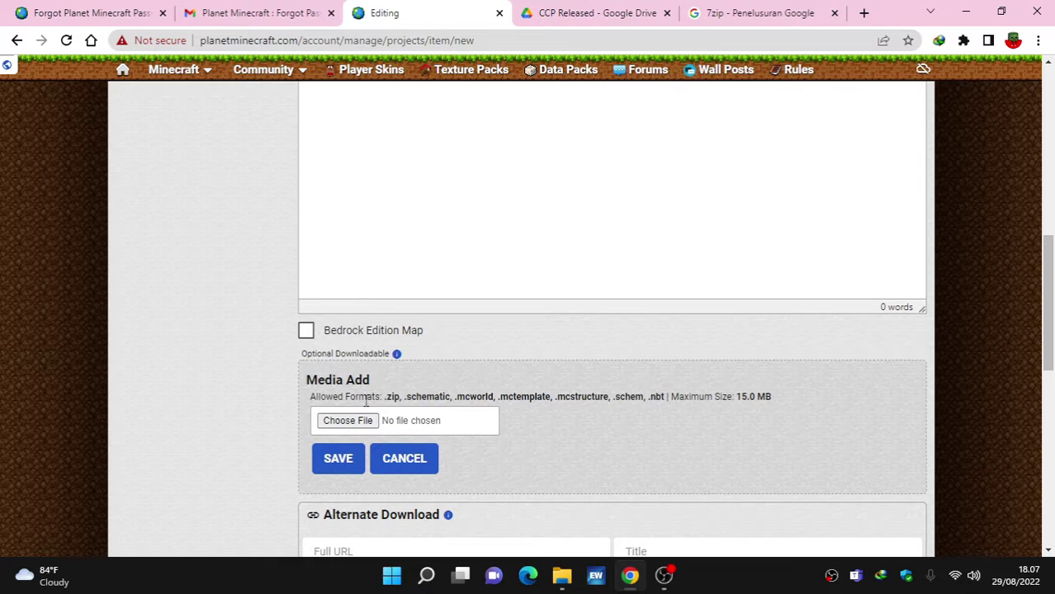
{"action": "left_click", "coordinate": [347, 421]}
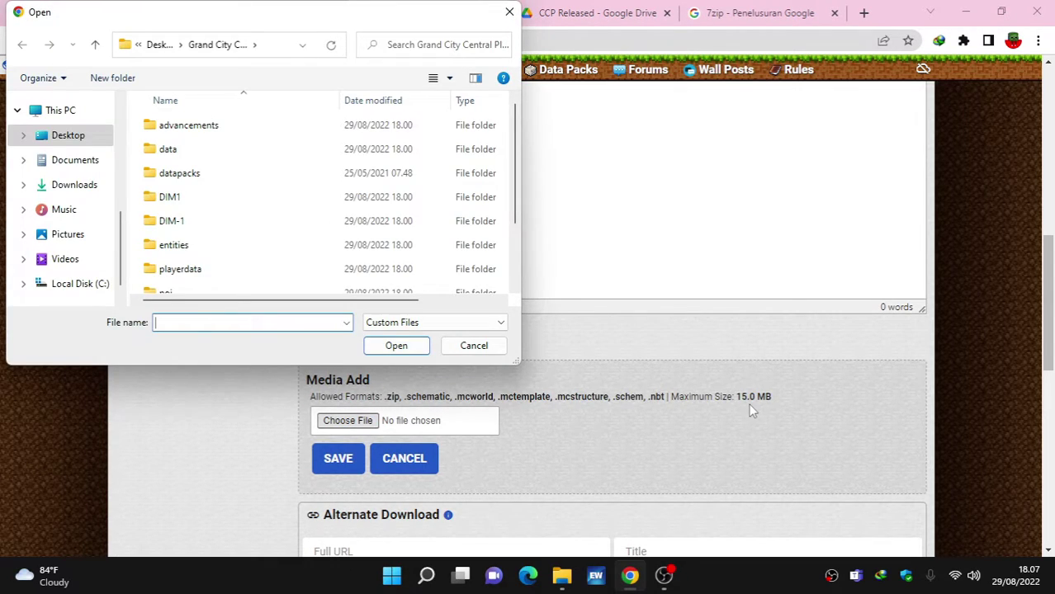
{"action": "scroll", "coordinate": [260, 198], "scroll_direction": "down", "scroll_amount": 1}
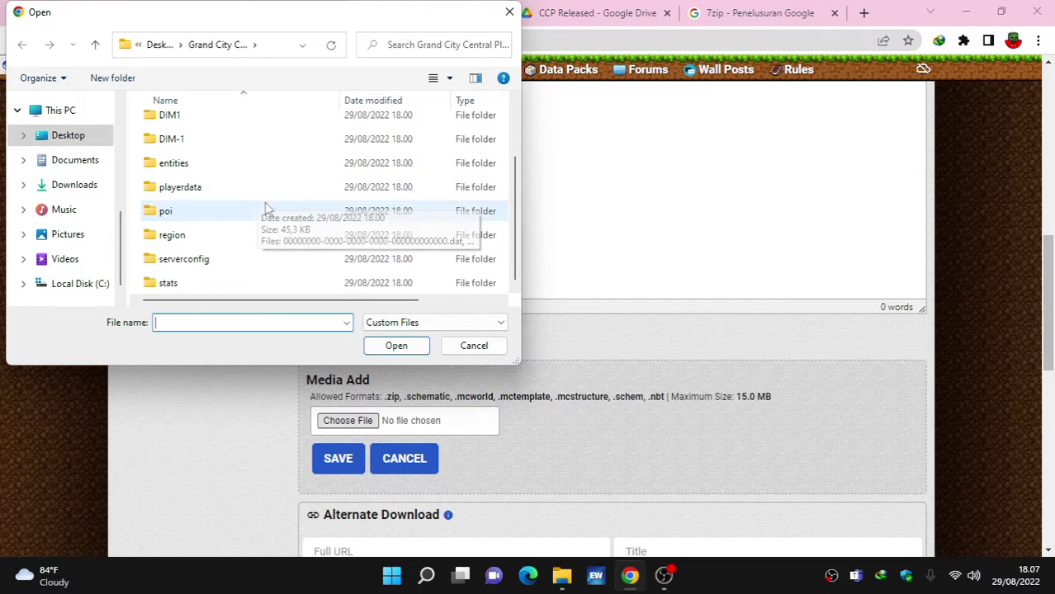
{"action": "scroll", "coordinate": [144, 183], "scroll_direction": "up", "scroll_amount": 1}
{"action": "left_click", "coordinate": [71, 135]}
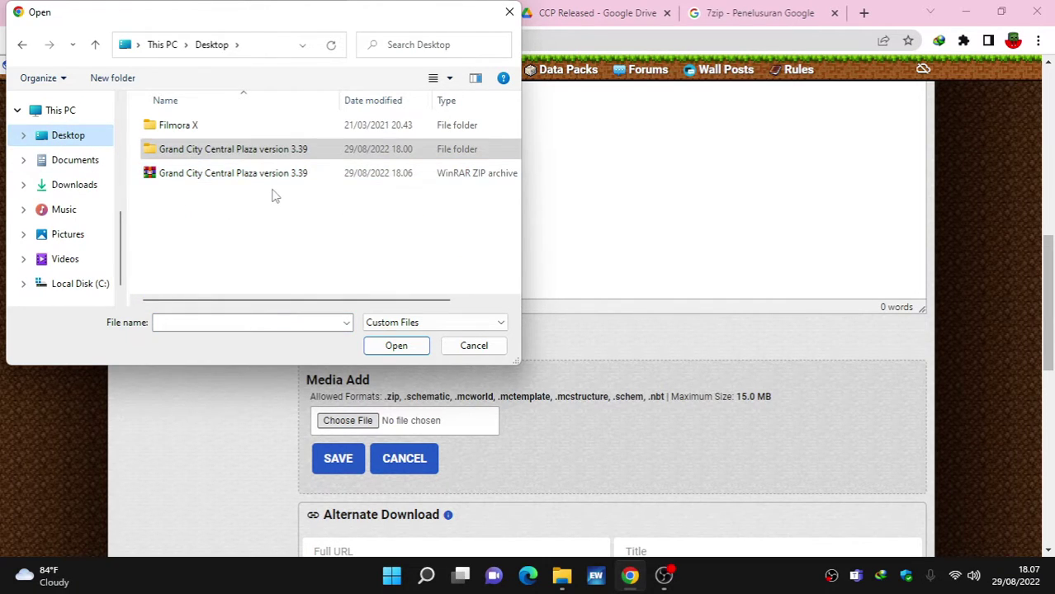
{"action": "left_click", "coordinate": [272, 157]}
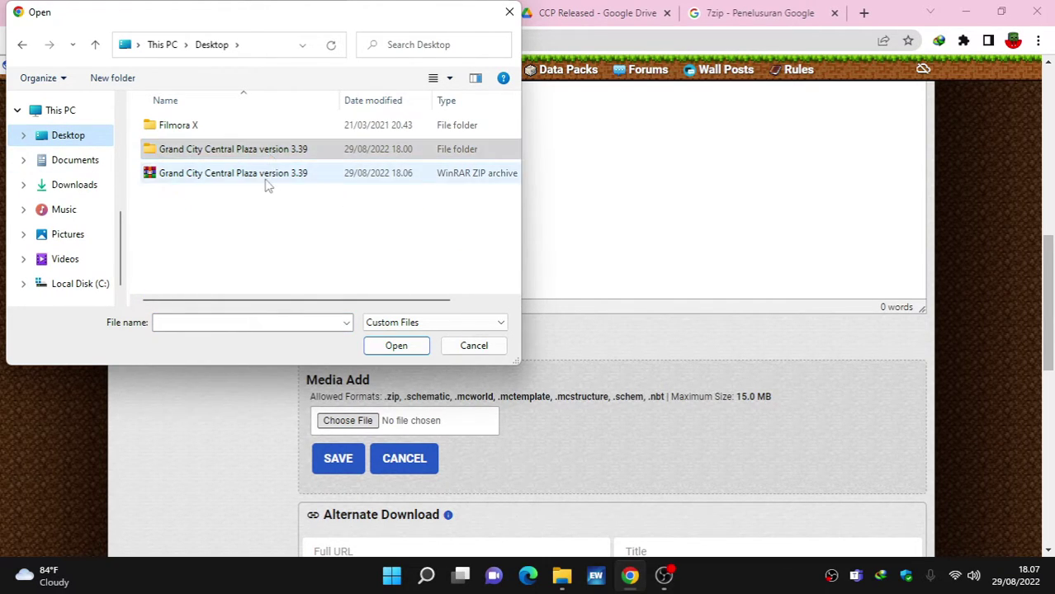
{"action": "double_click", "coordinate": [265, 183]}
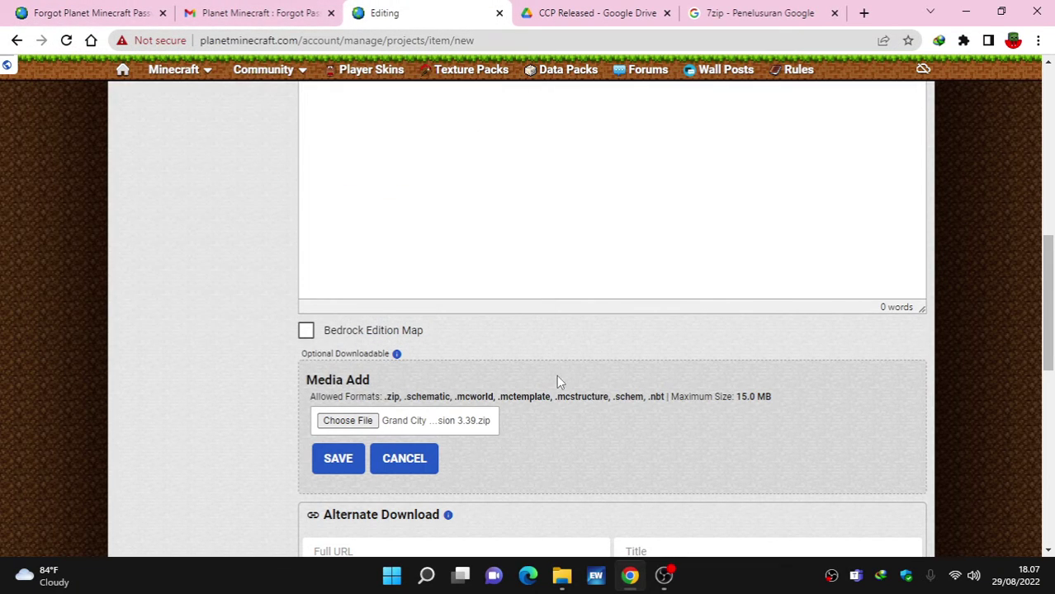
Copy the web address of the CCP Released folder in Google Drive for the alternate download
{"action": "scroll", "coordinate": [565, 354], "scroll_direction": "down", "scroll_amount": 3}
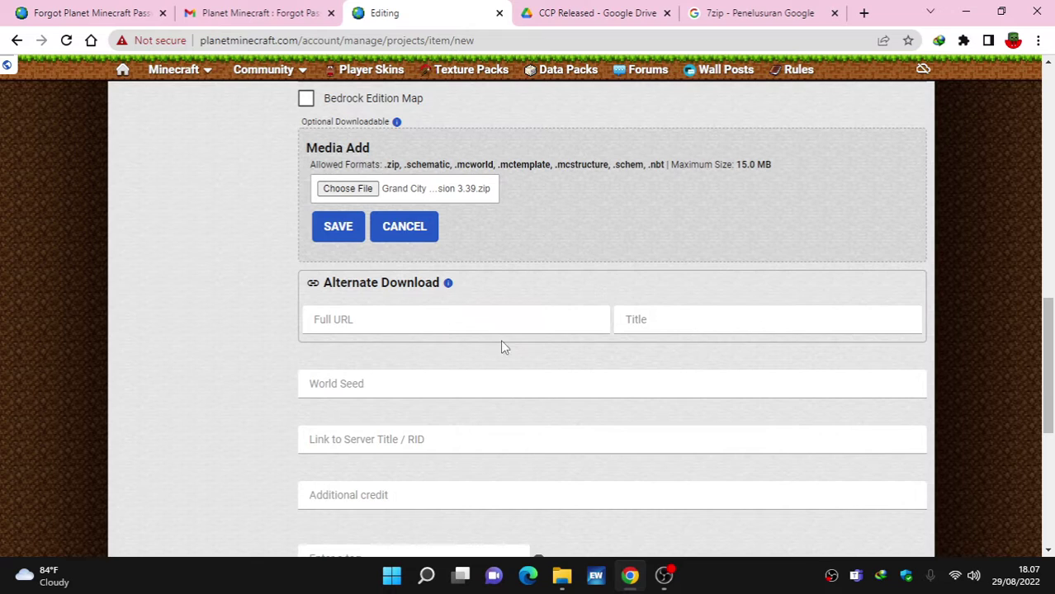
{"action": "scroll", "coordinate": [501, 345], "scroll_direction": "down", "scroll_amount": 1}
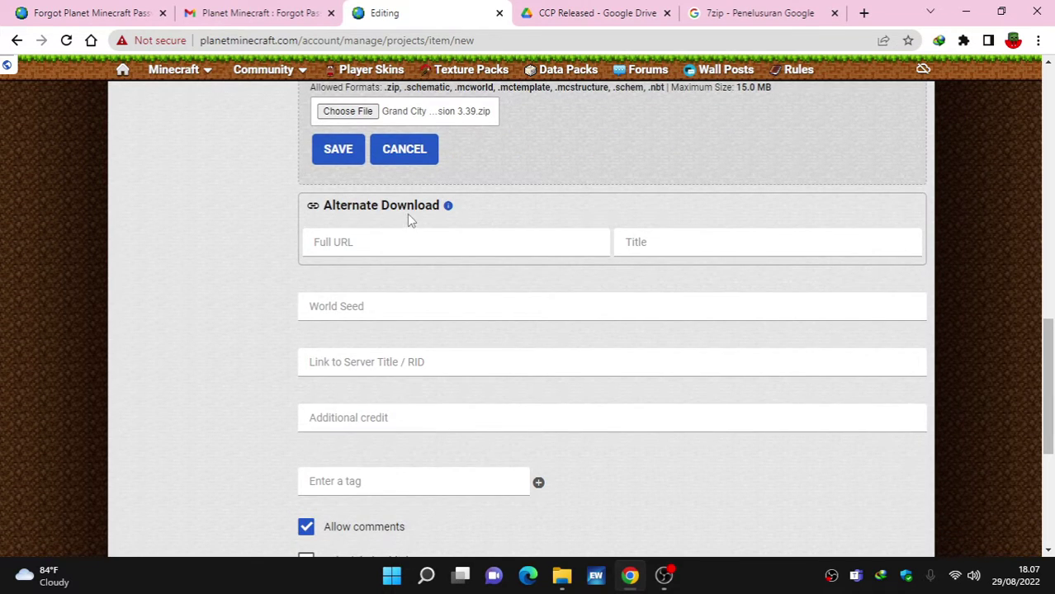
{"action": "left_click", "coordinate": [583, 20]}
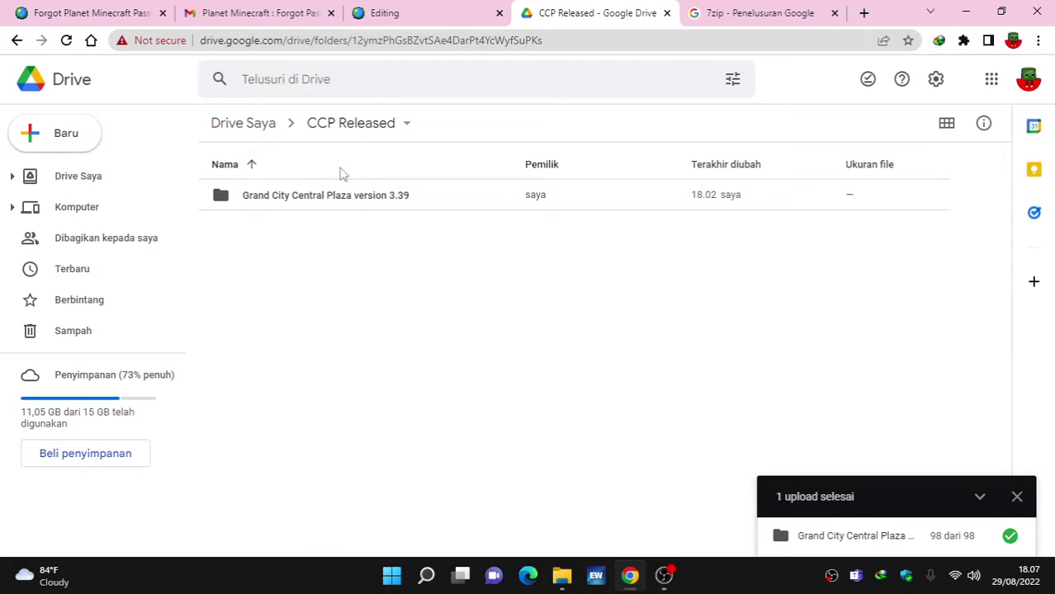
{"action": "left_click", "coordinate": [306, 40]}
{"action": "right_click", "coordinate": [304, 40]}
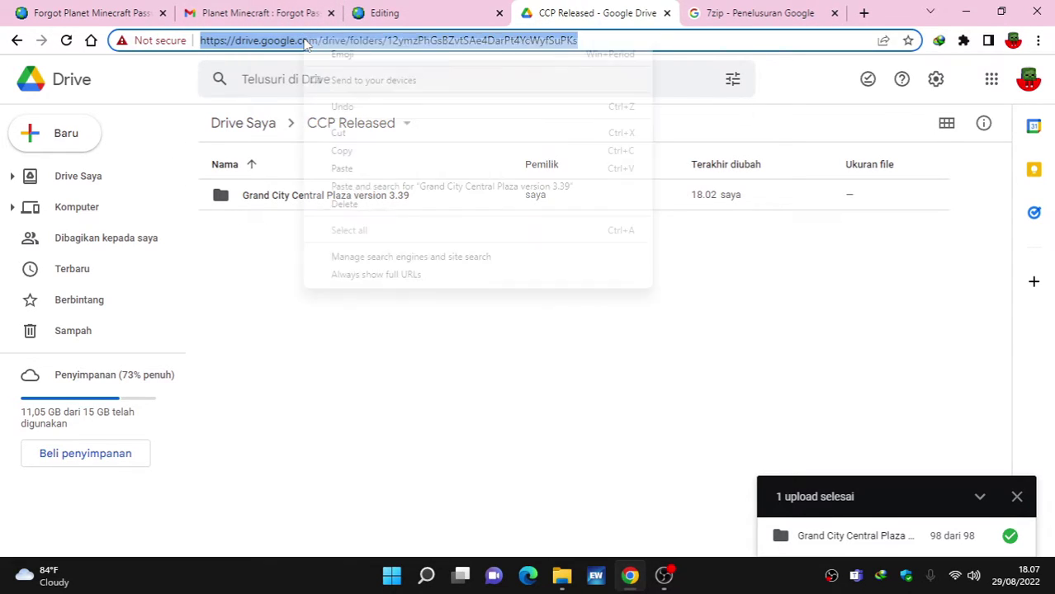
{"action": "left_click", "coordinate": [369, 153]}
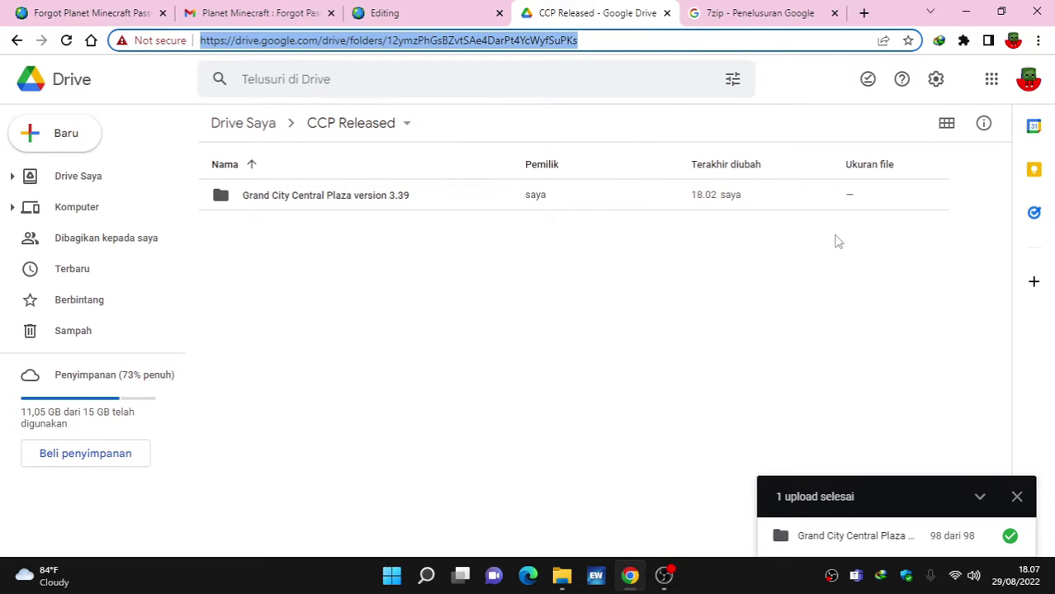
Look through the general settings of Google Drive and close them
{"action": "left_click", "coordinate": [936, 79]}
{"action": "left_click", "coordinate": [937, 79]}
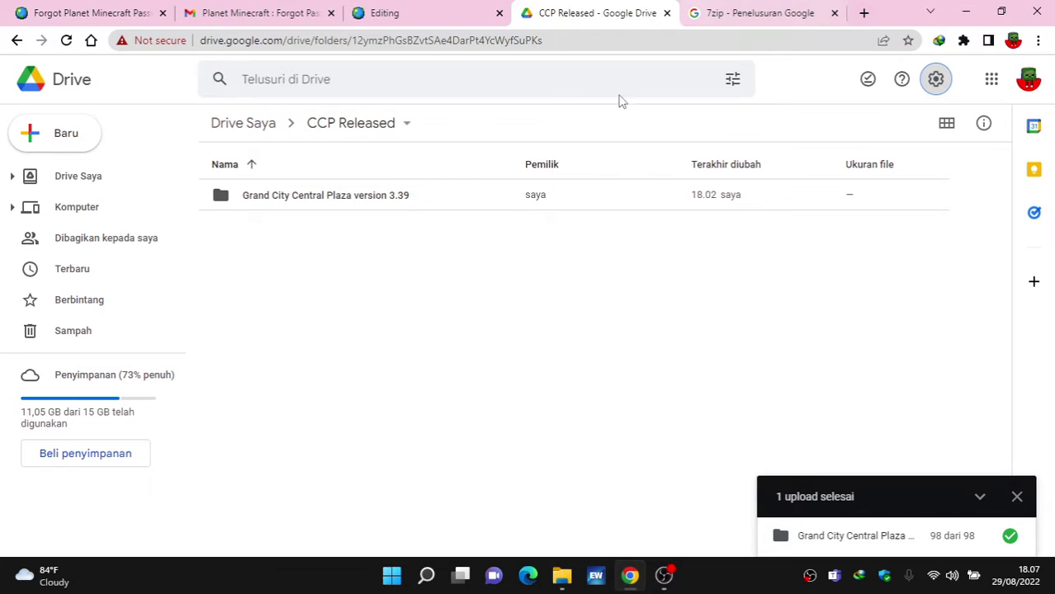
{"action": "left_click", "coordinate": [931, 78]}
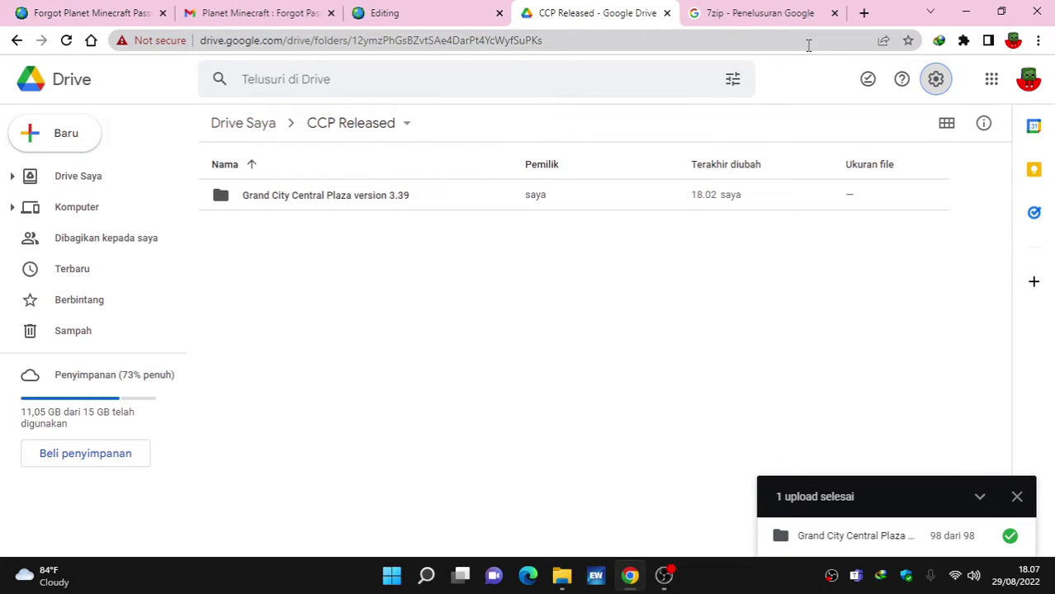
{"action": "left_click", "coordinate": [936, 78]}
{"action": "left_click", "coordinate": [841, 120]}
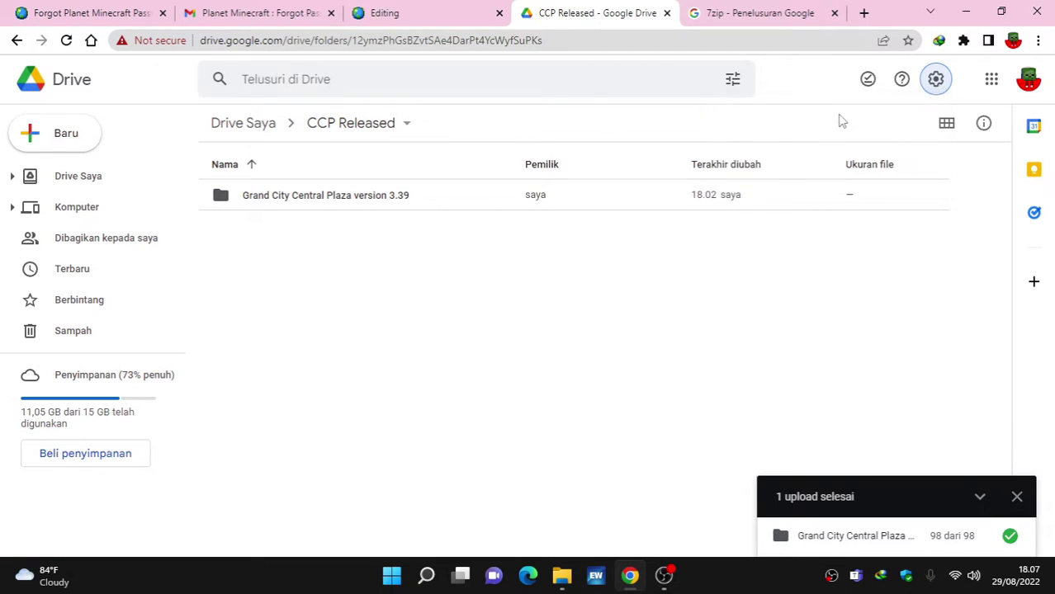
{"action": "scroll", "coordinate": [501, 239], "scroll_direction": "down", "scroll_amount": 2}
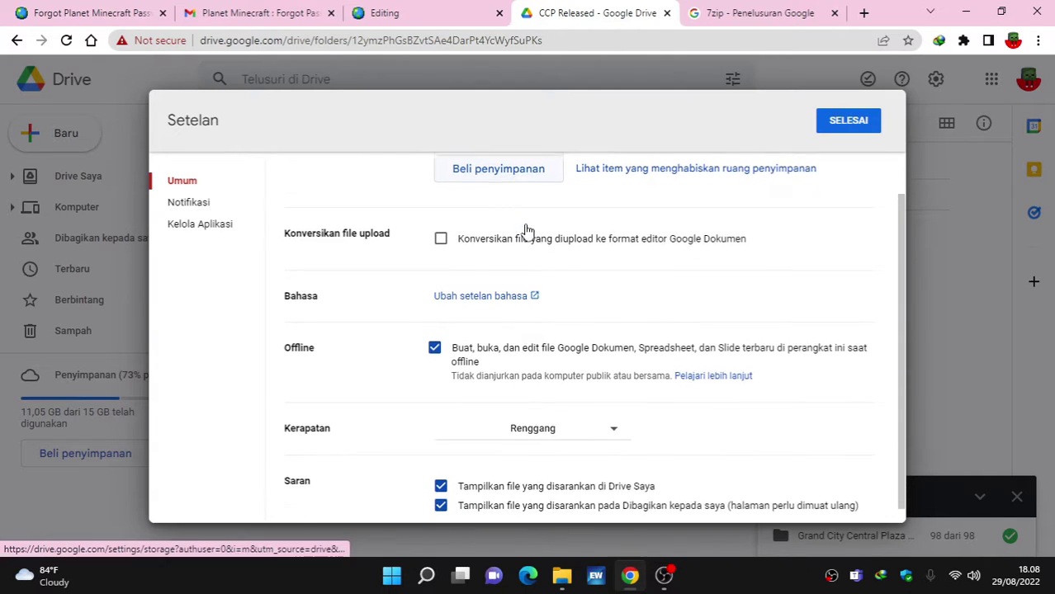
{"action": "left_click", "coordinate": [835, 132]}
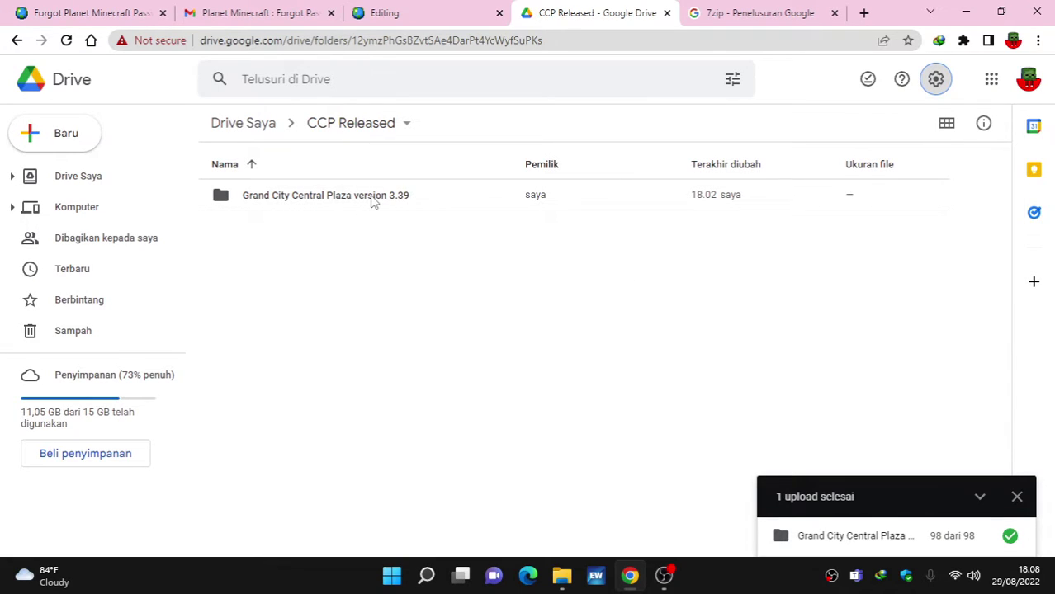
Examine the contents of the Grand City Central Plaza version 3.39 folder in Drive and return to CCP Released
{"action": "double_click", "coordinate": [373, 199]}
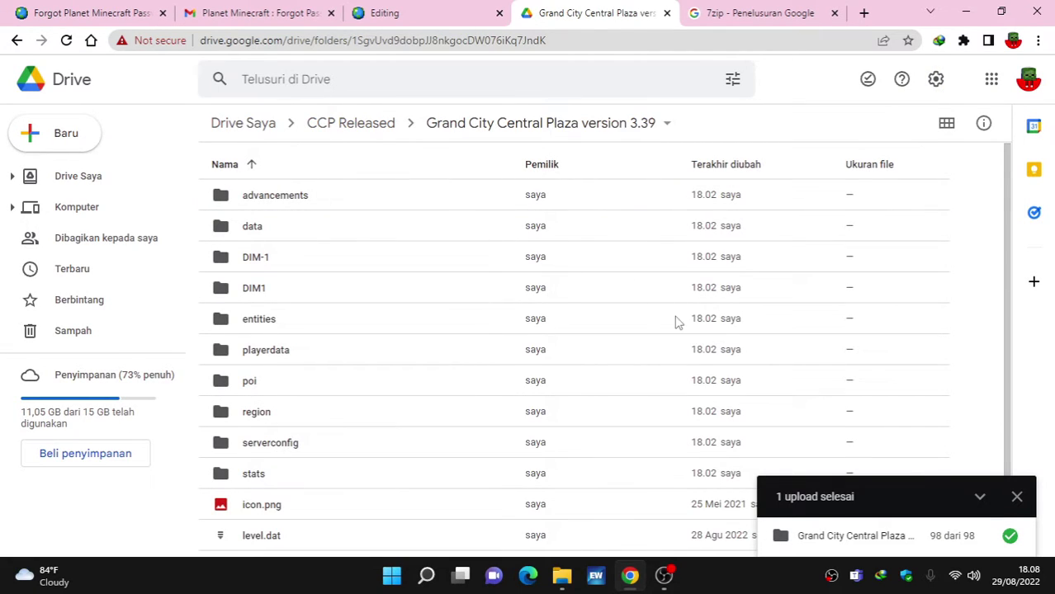
{"action": "scroll", "coordinate": [674, 322], "scroll_direction": "down", "scroll_amount": 2}
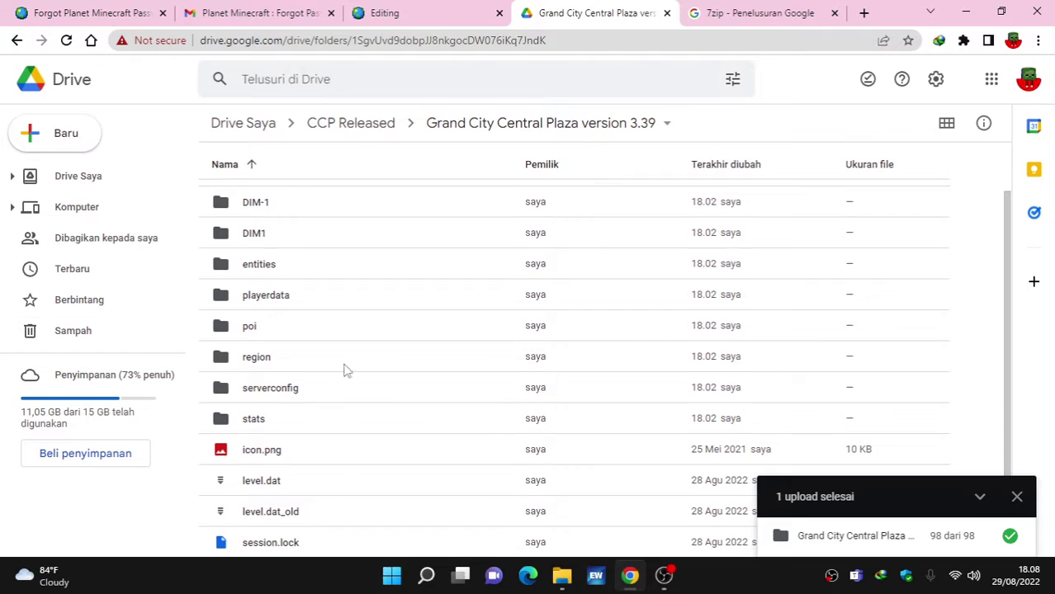
{"action": "scroll", "coordinate": [344, 370], "scroll_direction": "up", "scroll_amount": 2}
{"action": "left_click", "coordinate": [17, 40]}
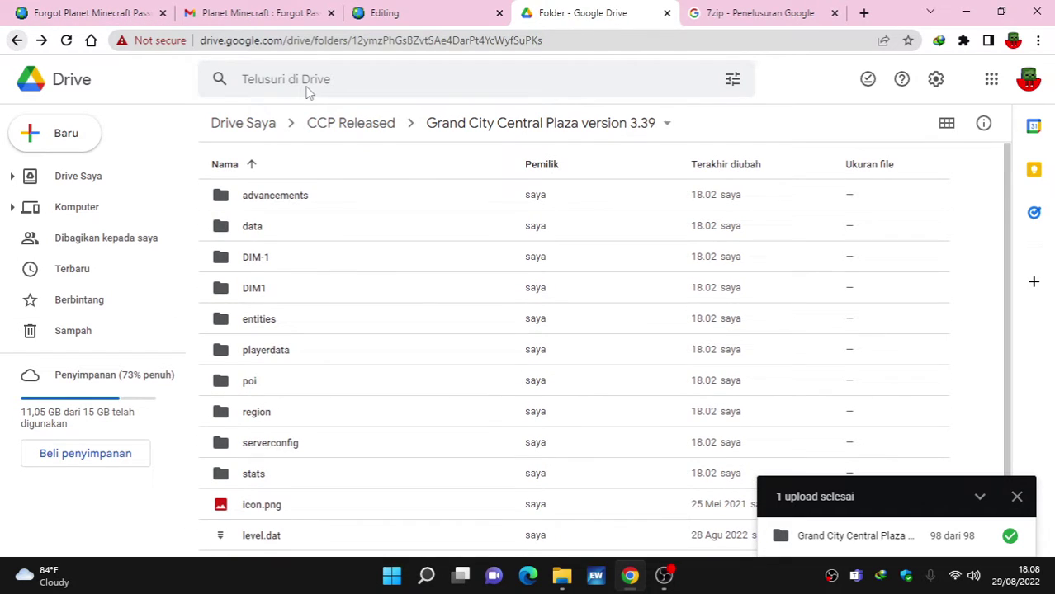
Copy the CCP Released folder's address and enter it as the full URL of the project's alternate download
{"action": "left_click", "coordinate": [390, 45]}
{"action": "key", "text": "ctrl+c"}
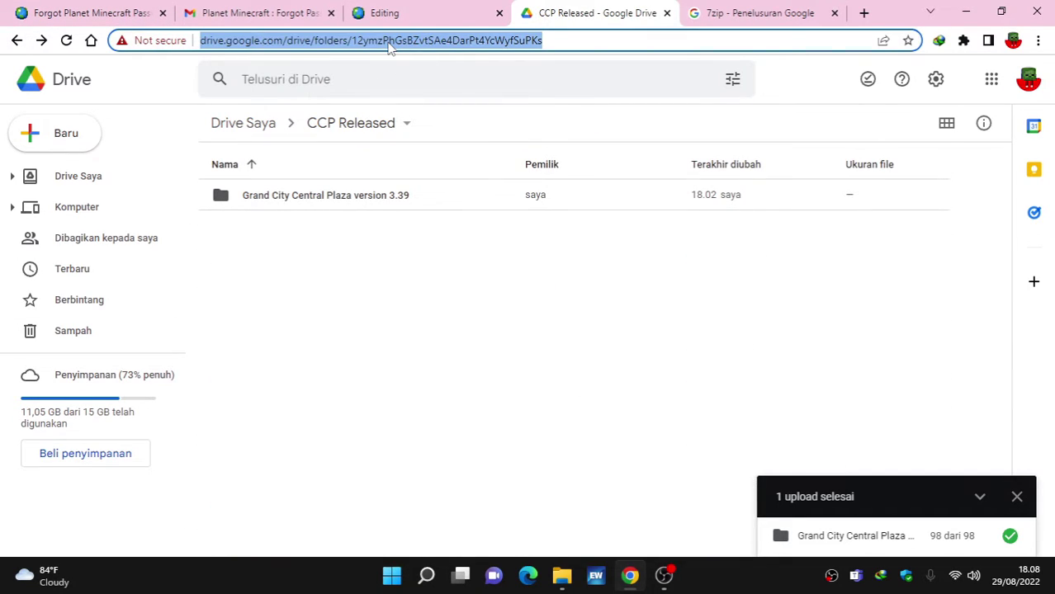
{"action": "left_click", "coordinate": [419, 9]}
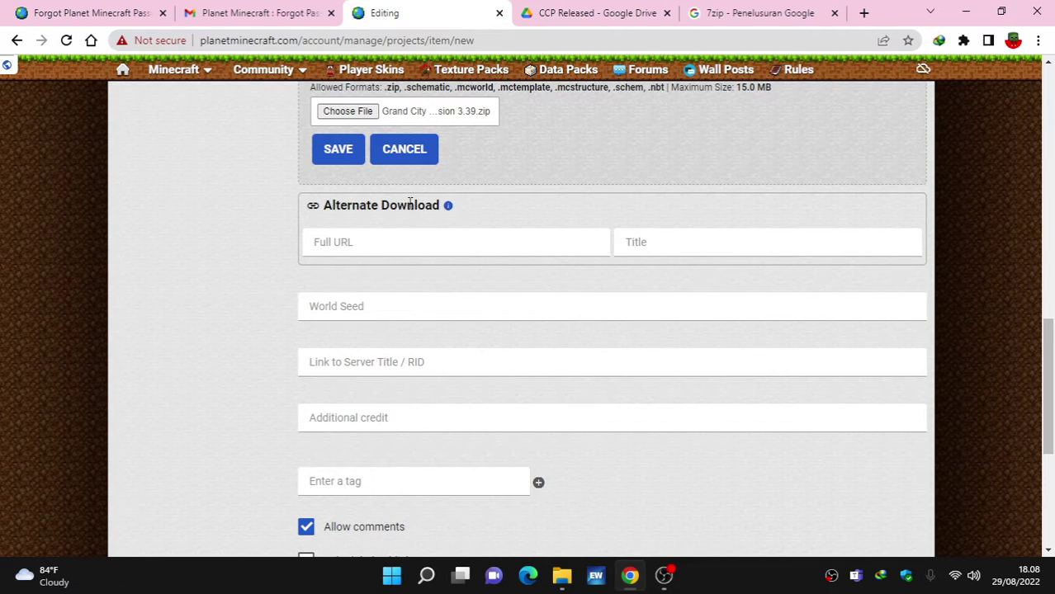
{"action": "left_click", "coordinate": [400, 236]}
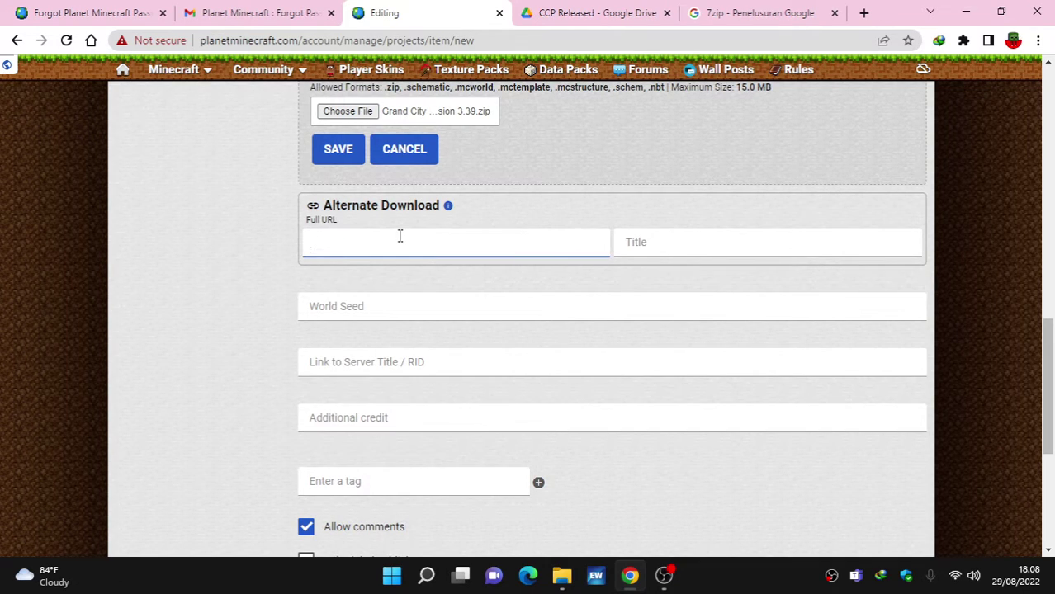
{"action": "key", "text": "ctrl+v"}
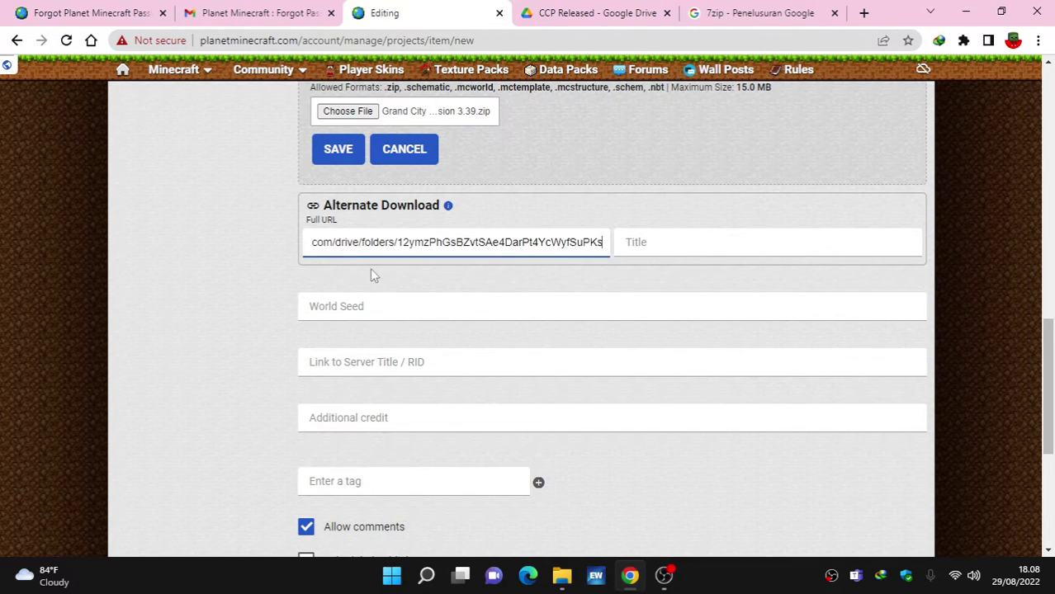
Copy the desktop map folder's name and enter "Grand City Central Plaza version 3.39" as the alternate download's title
{"action": "scroll", "coordinate": [411, 251], "scroll_direction": "up", "scroll_amount": 2}
{"action": "left_click", "coordinate": [688, 402]}
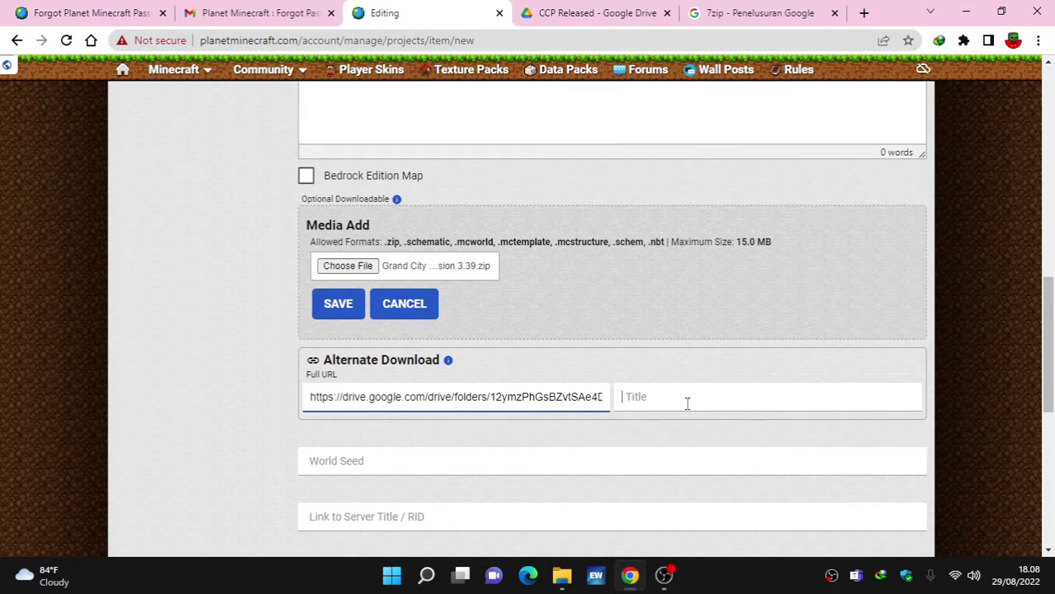
{"action": "left_click", "coordinate": [562, 576]}
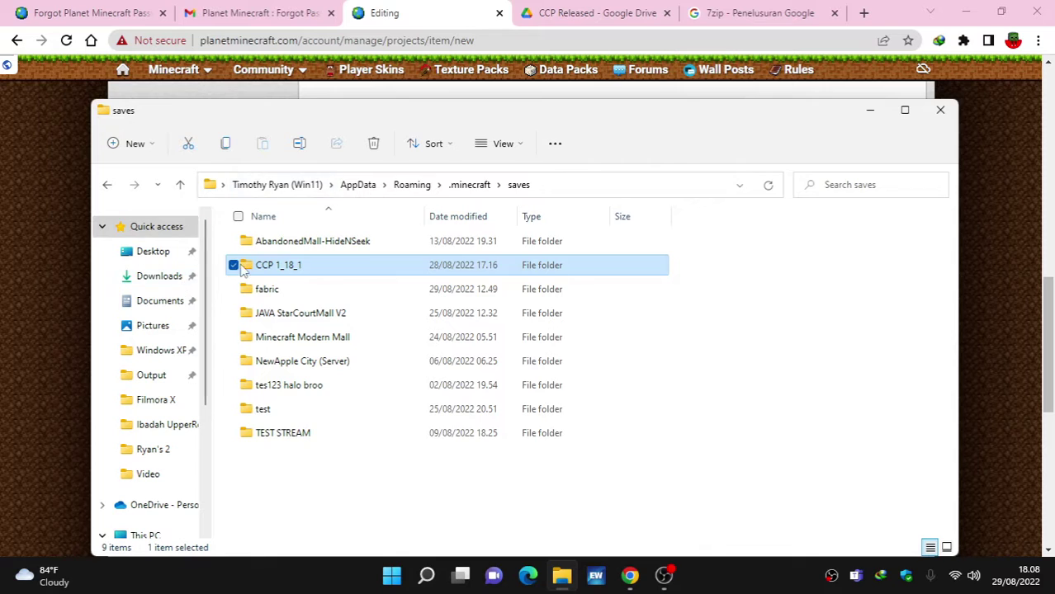
{"action": "left_click", "coordinate": [154, 252]}
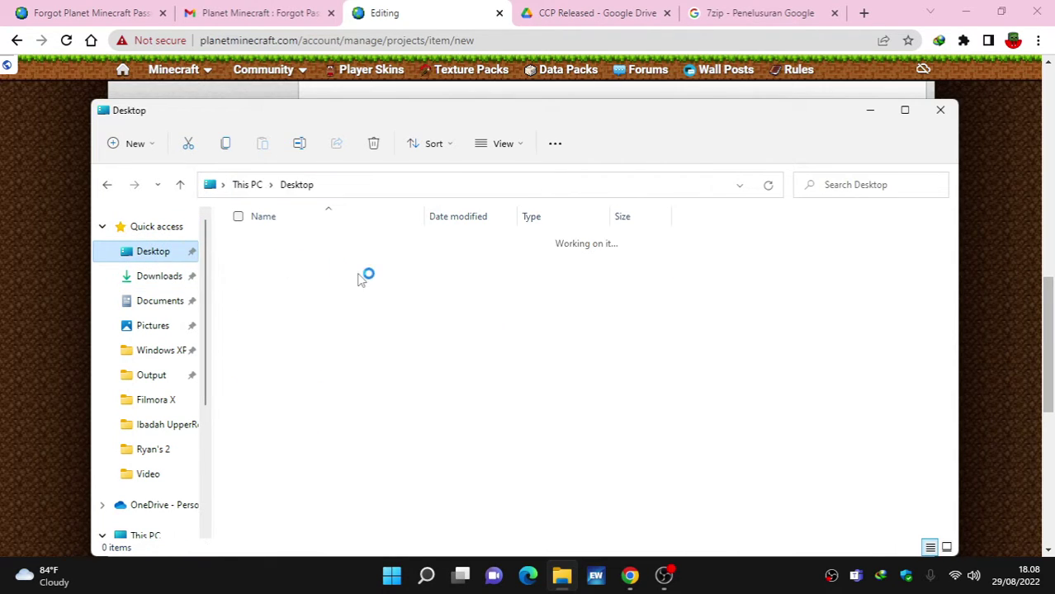
{"action": "right_click", "coordinate": [306, 269]}
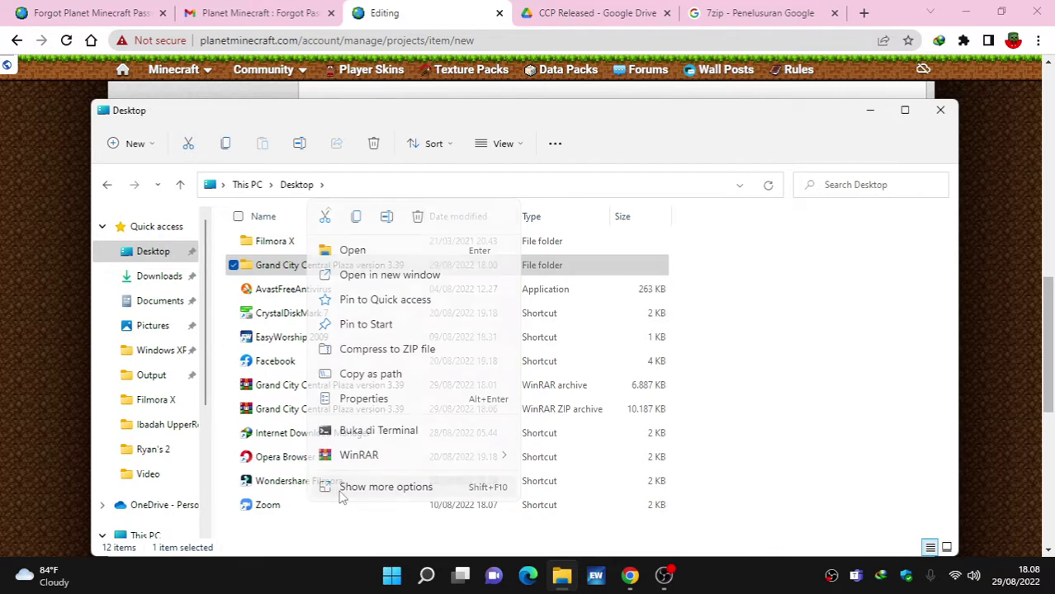
{"action": "left_click", "coordinate": [345, 488]}
{"action": "left_click", "coordinate": [407, 456]}
{"action": "key", "text": "ctrl+c"}
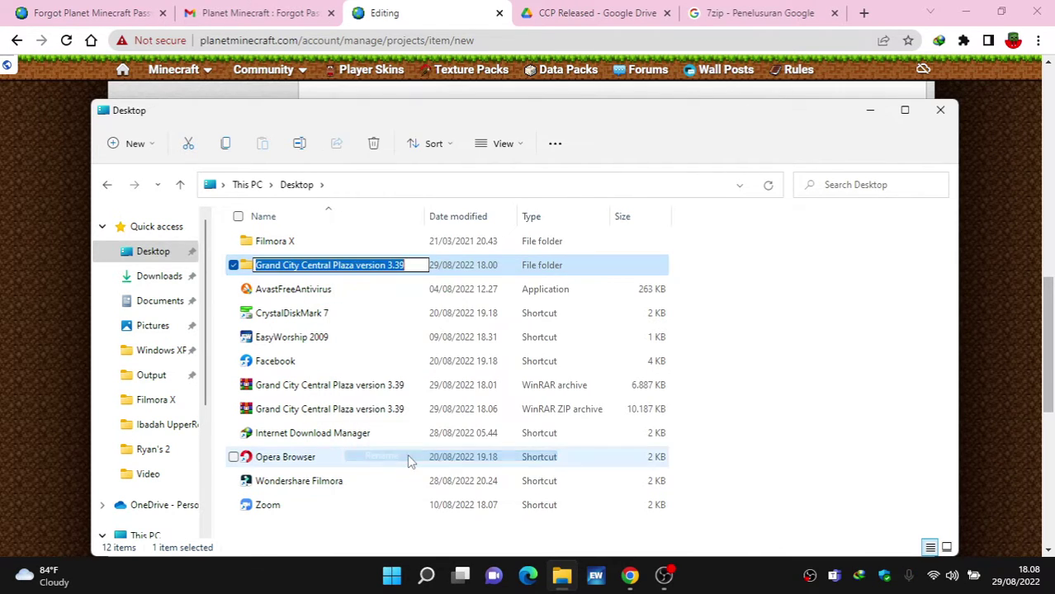
{"action": "left_click", "coordinate": [419, 12]}
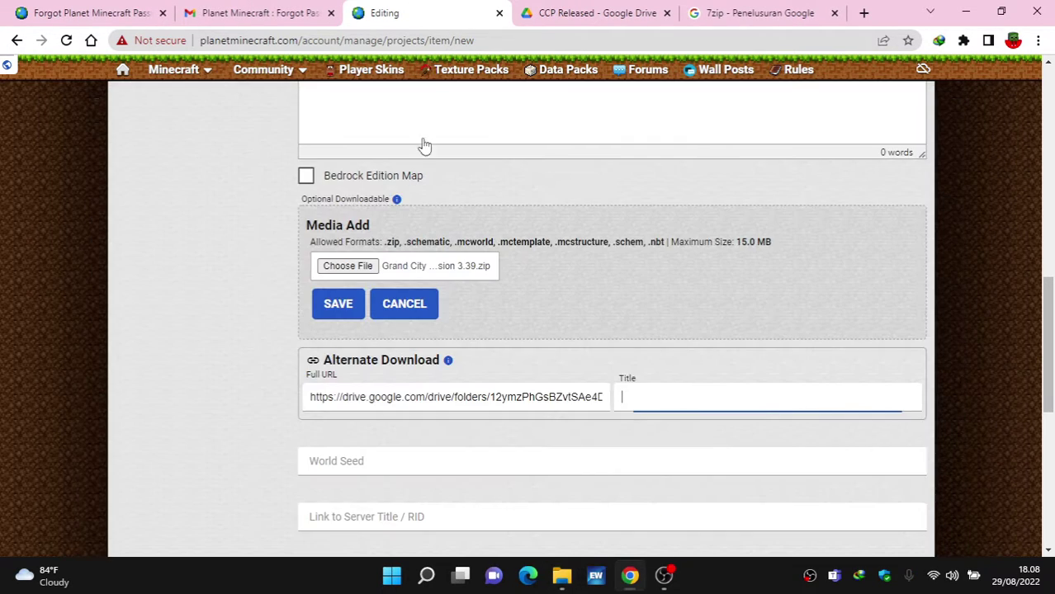
{"action": "key", "text": "ctrl+v"}
{"action": "scroll", "coordinate": [660, 398], "scroll_direction": "down", "scroll_amount": 2}
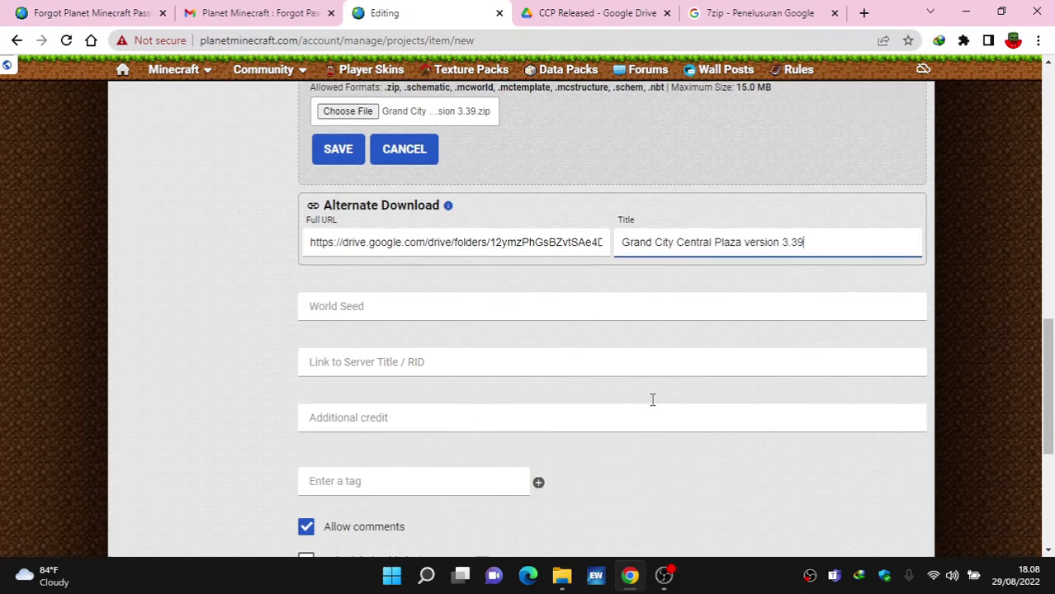
{"action": "key", "text": "Tab"}
{"action": "left_click", "coordinate": [631, 577]}
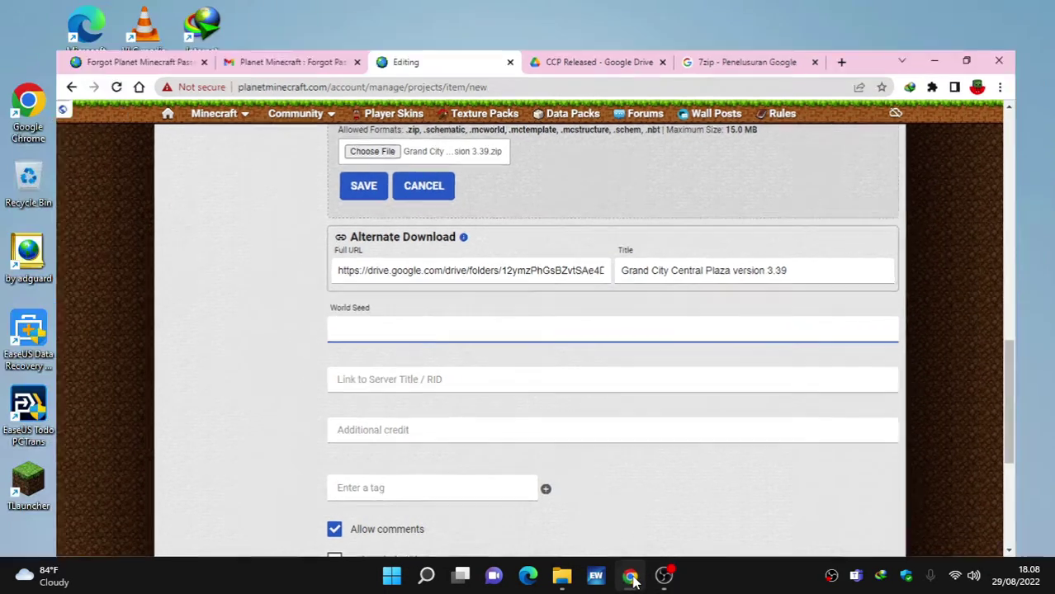
{"action": "left_click", "coordinate": [630, 577]}
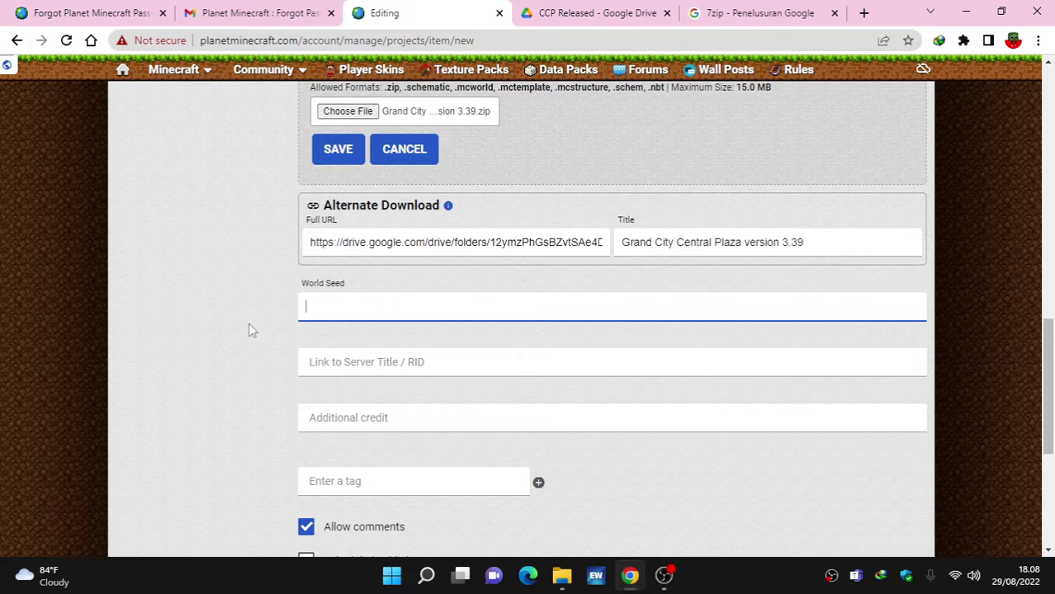
{"action": "left_click", "coordinate": [373, 368]}
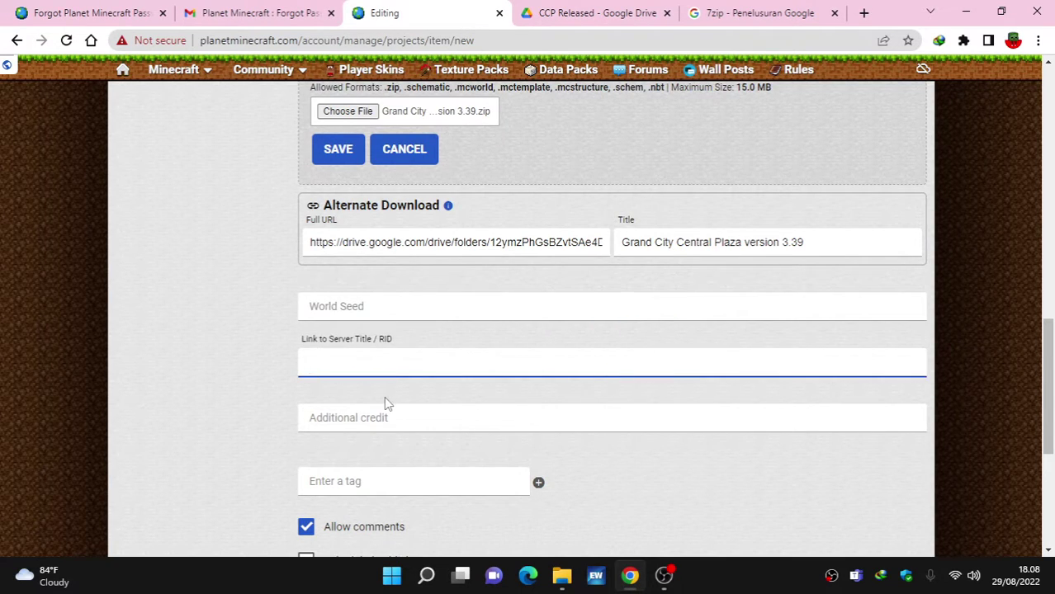
{"action": "scroll", "coordinate": [416, 257], "scroll_direction": "down", "scroll_amount": 2}
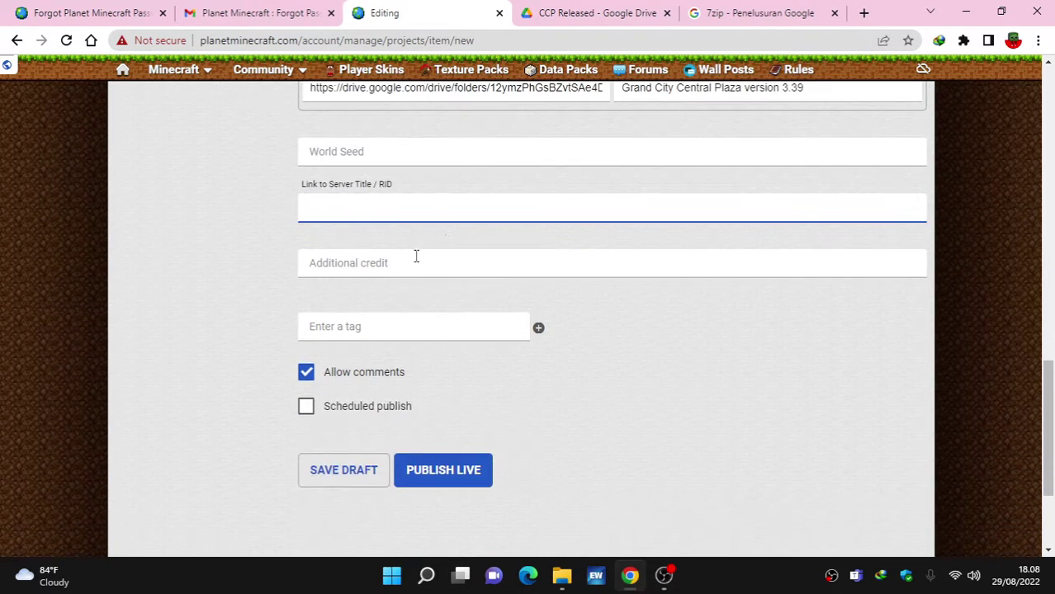
{"action": "left_click", "coordinate": [364, 259]}
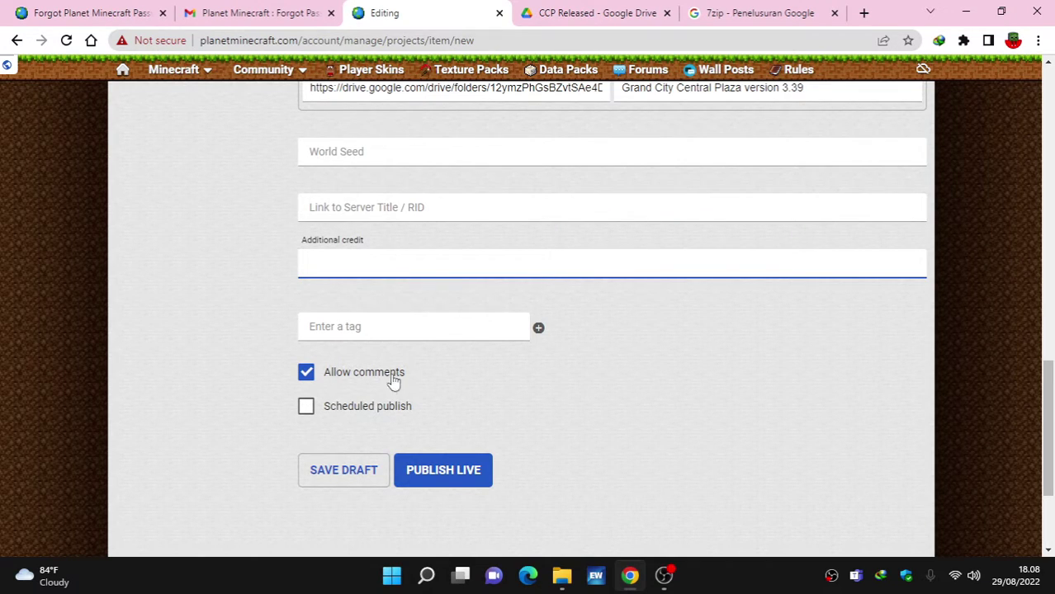
Enter "structure" as the map project's tag
{"action": "left_click", "coordinate": [360, 332]}
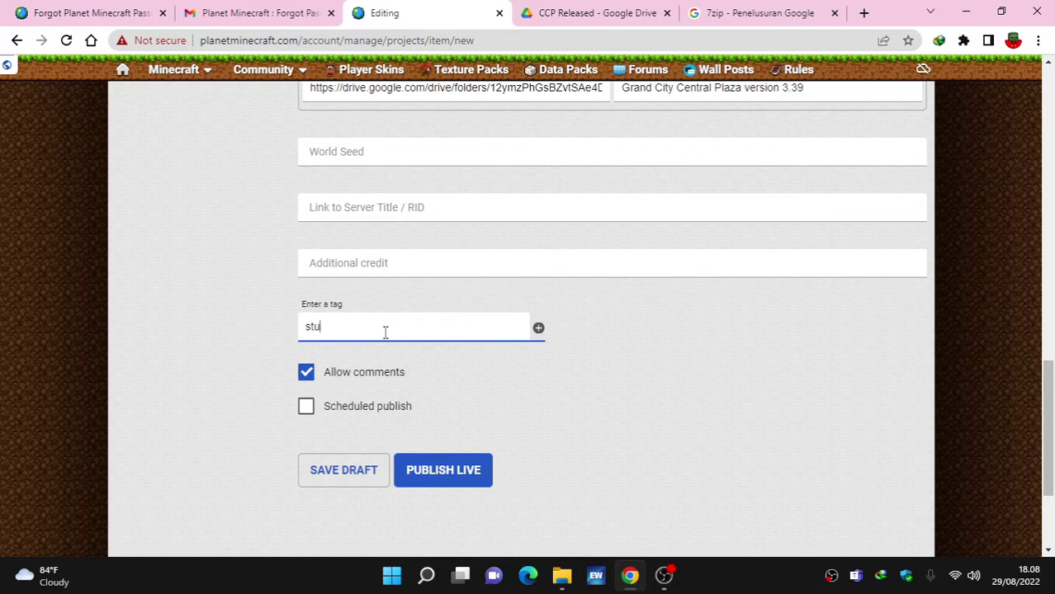
{"action": "type", "text": "struct"}
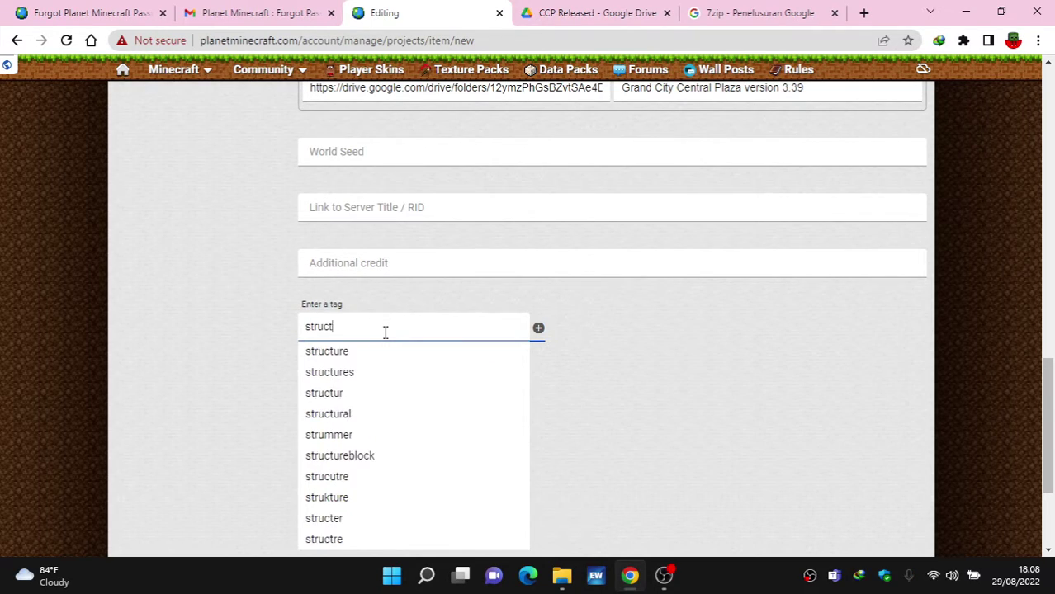
{"action": "type", "text": "ure"}
{"action": "left_click", "coordinate": [673, 389]}
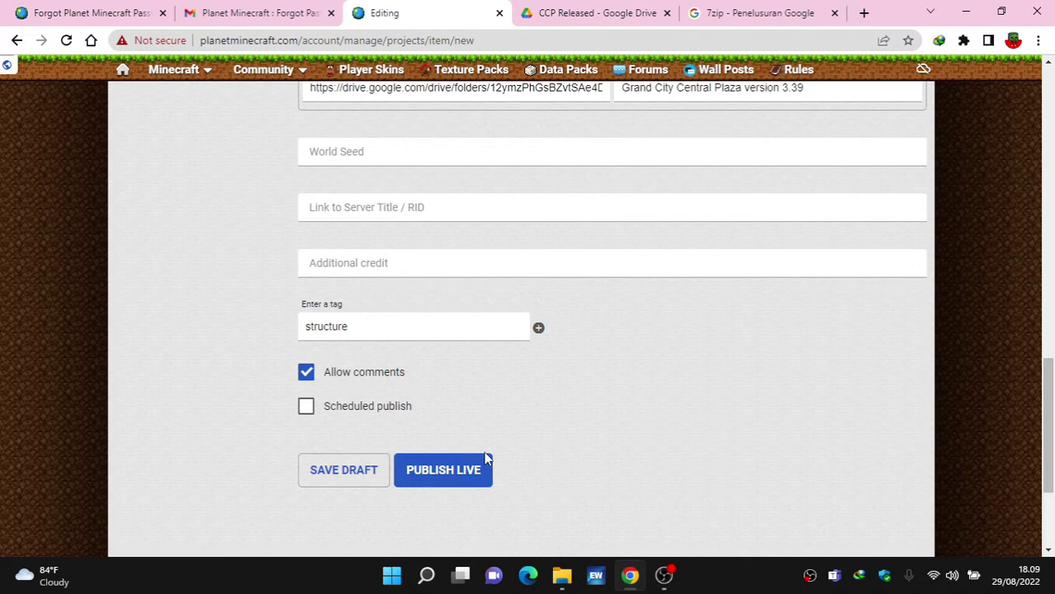
Review the alternate download details and try to publish the map live
{"action": "scroll", "coordinate": [486, 460], "scroll_direction": "up", "scroll_amount": 3}
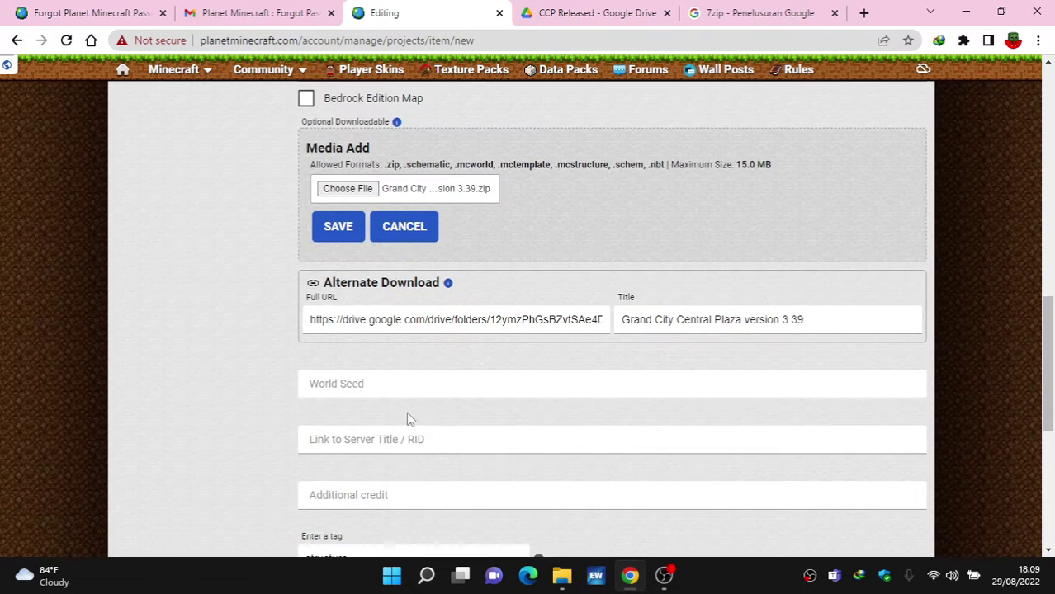
{"action": "scroll", "coordinate": [409, 418], "scroll_direction": "down", "scroll_amount": 3}
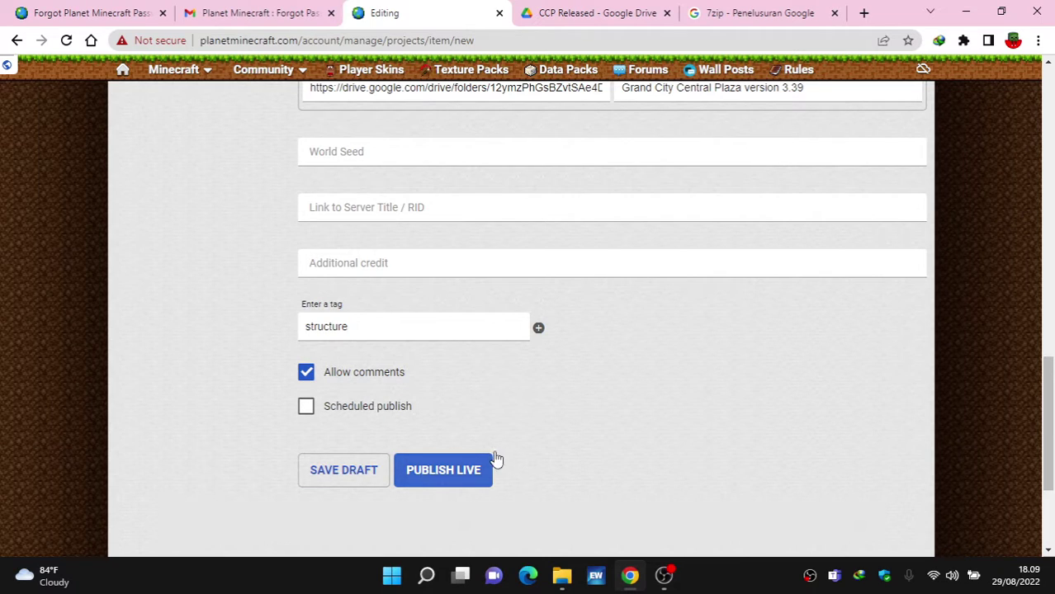
{"action": "left_click", "coordinate": [490, 460]}
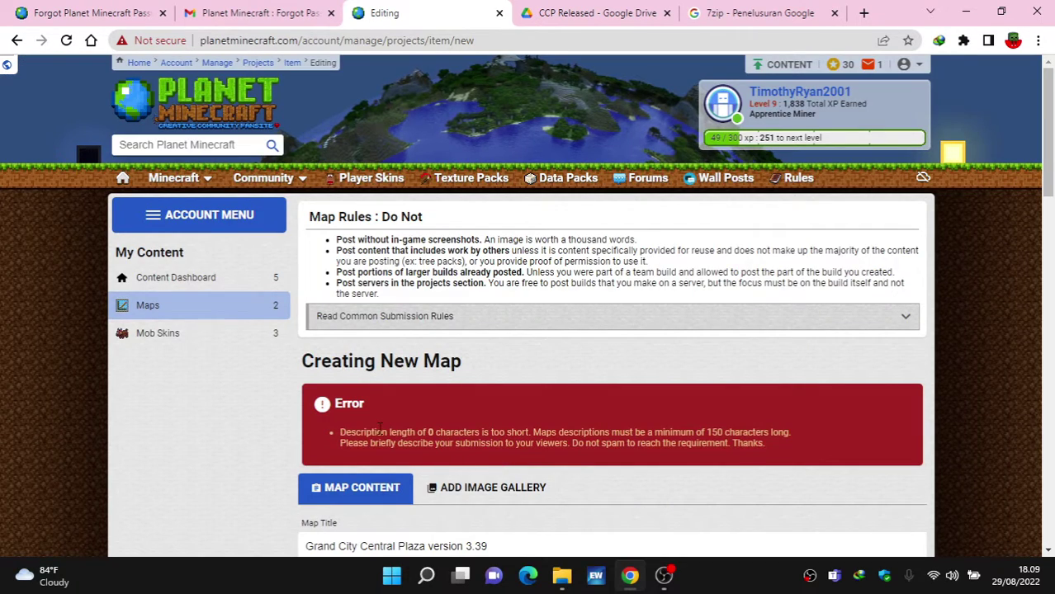
Read the submission error and review the map form from the title and page content through to the publishing options
{"action": "scroll", "coordinate": [392, 421], "scroll_direction": "down", "scroll_amount": 1}
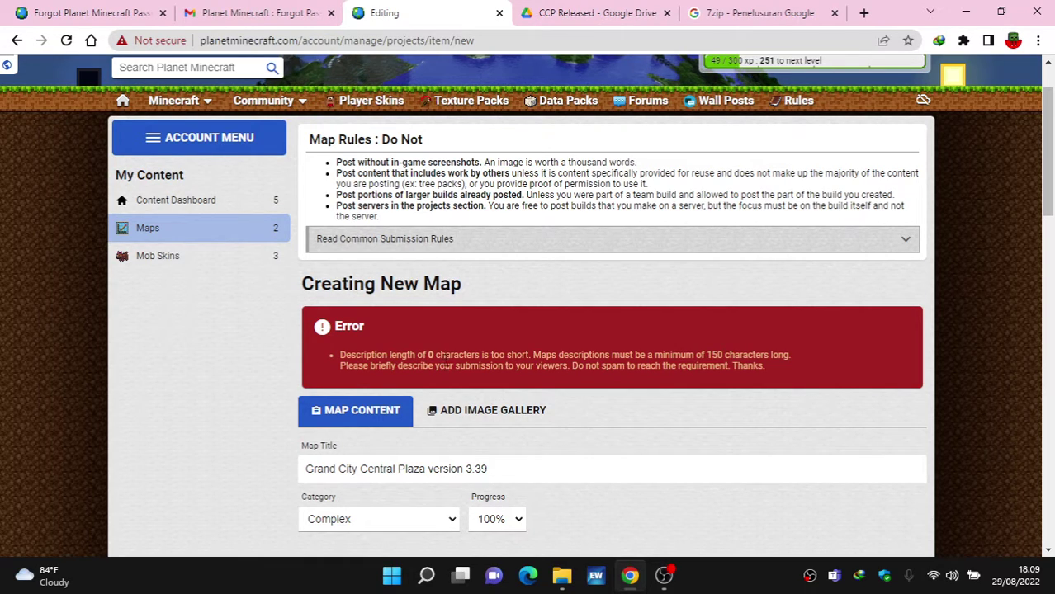
{"action": "left_click_drag", "start_coordinate": [430, 368], "coordinate": [542, 368]}
{"action": "left_click", "coordinate": [566, 356]}
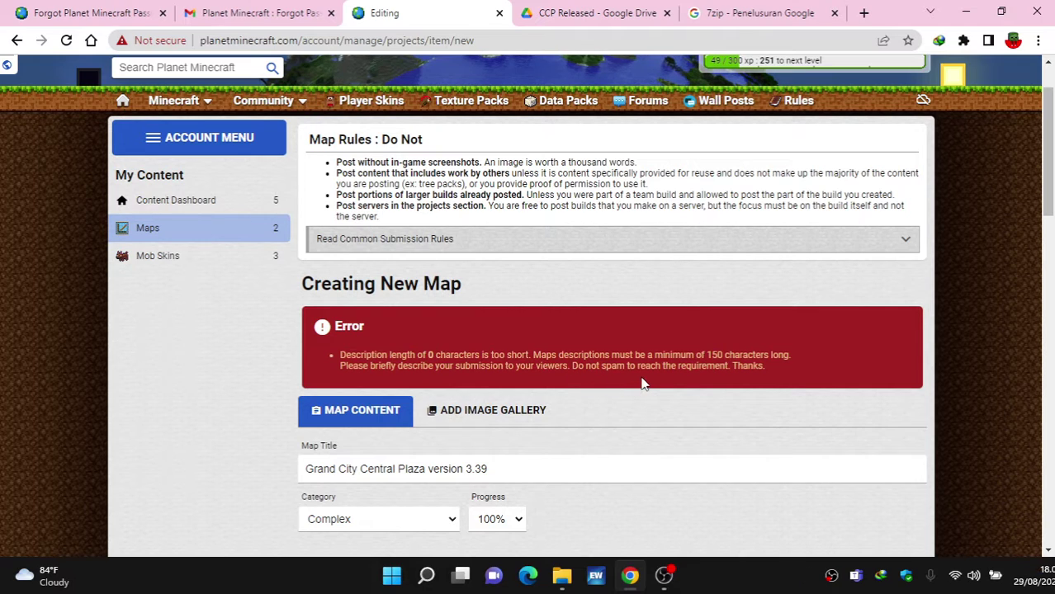
{"action": "scroll", "coordinate": [696, 377], "scroll_direction": "down", "scroll_amount": 2}
{"action": "scroll", "coordinate": [693, 376], "scroll_direction": "down", "scroll_amount": 2}
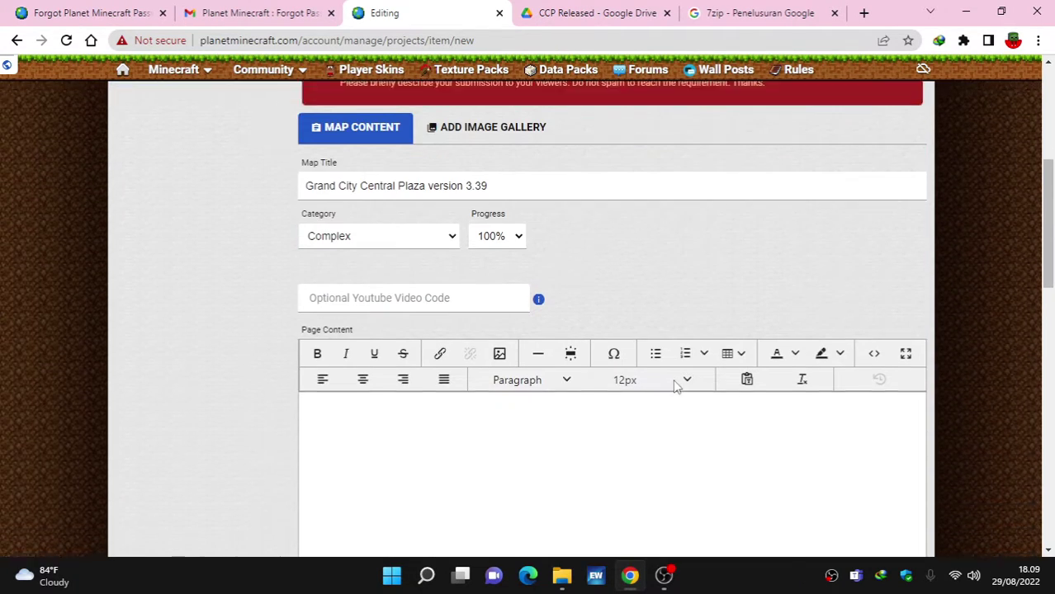
{"action": "scroll", "coordinate": [477, 282], "scroll_direction": "down", "scroll_amount": 3}
{"action": "scroll", "coordinate": [477, 289], "scroll_direction": "up", "scroll_amount": 7}
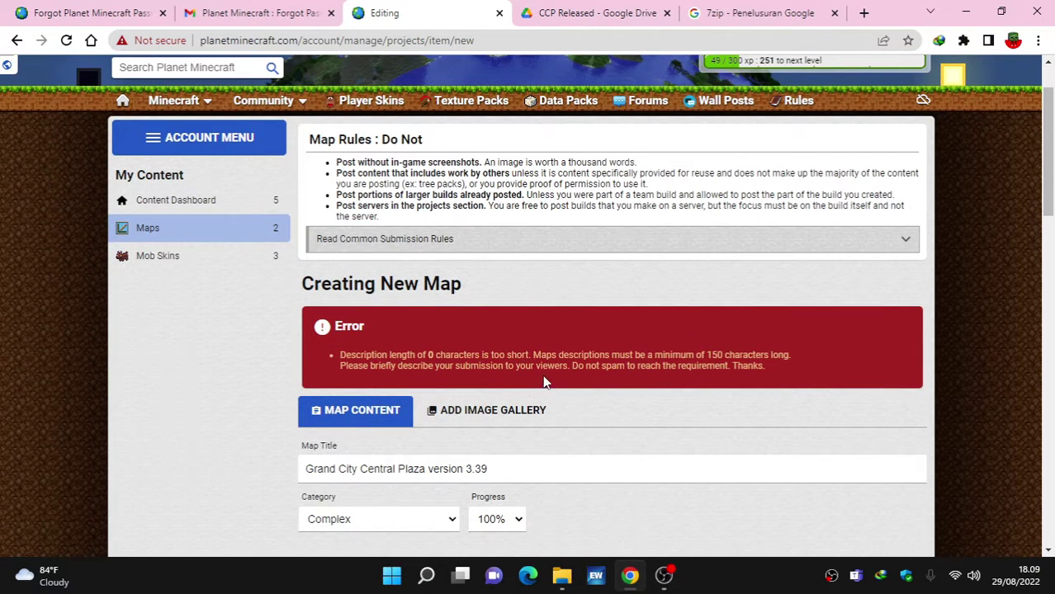
{"action": "scroll", "coordinate": [535, 380], "scroll_direction": "down", "scroll_amount": 3}
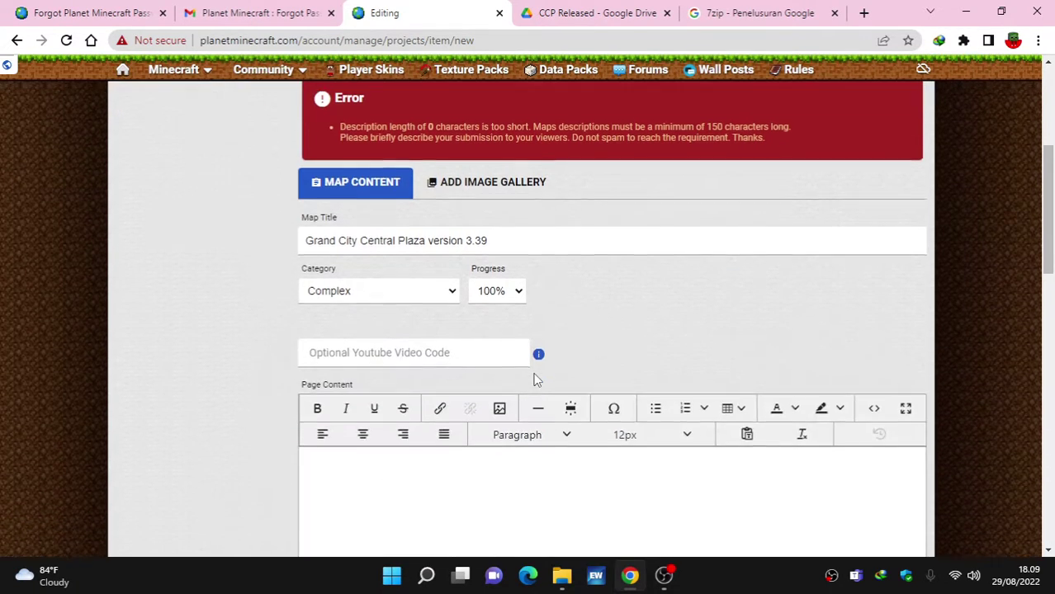
{"action": "scroll", "coordinate": [442, 353], "scroll_direction": "down", "scroll_amount": 4}
{"action": "scroll", "coordinate": [431, 384], "scroll_direction": "up", "scroll_amount": 1}
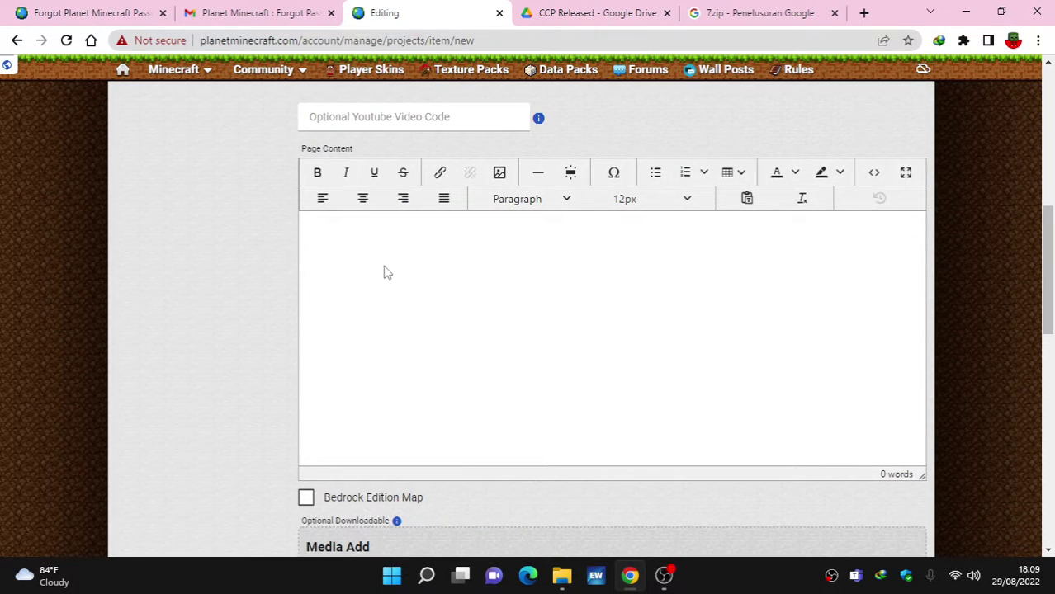
{"action": "scroll", "coordinate": [385, 273], "scroll_direction": "down", "scroll_amount": 4}
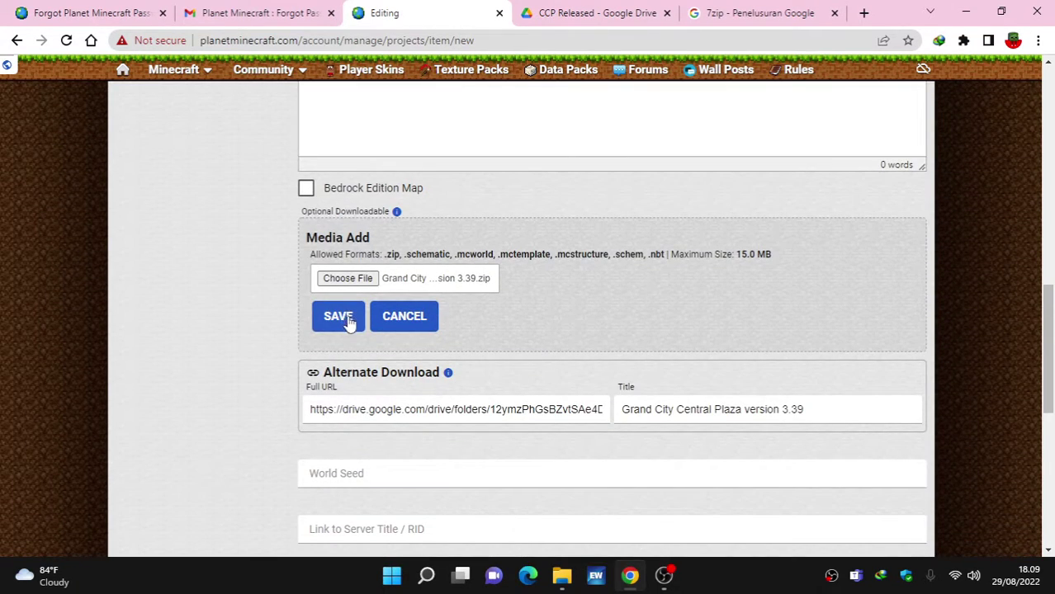
{"action": "scroll", "coordinate": [346, 322], "scroll_direction": "down", "scroll_amount": 4}
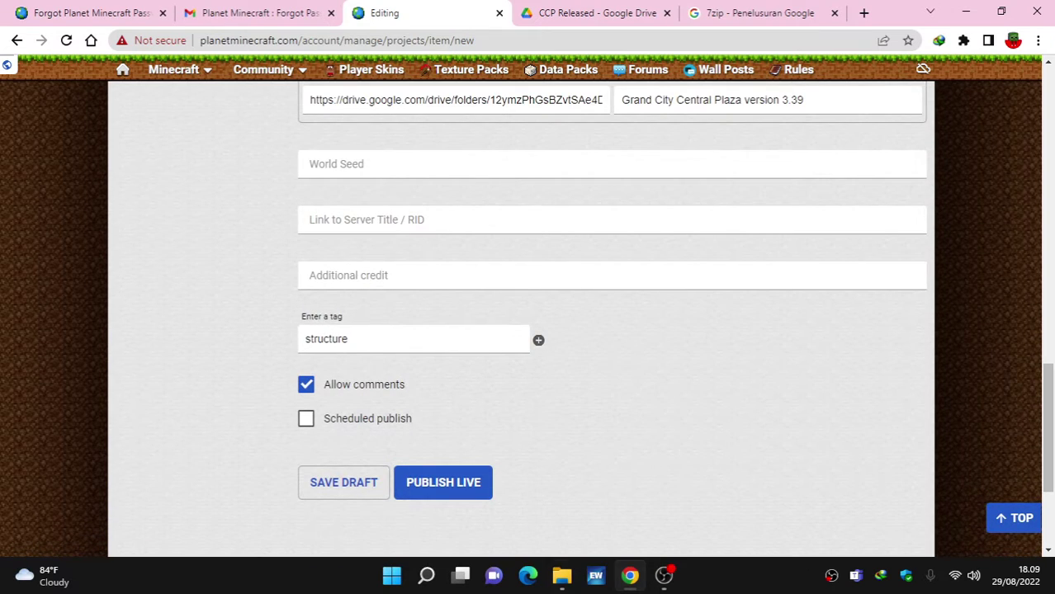
Minimize the browser and File Explorer windows and launch TLauncher from the desktop
{"action": "left_click", "coordinate": [966, 11]}
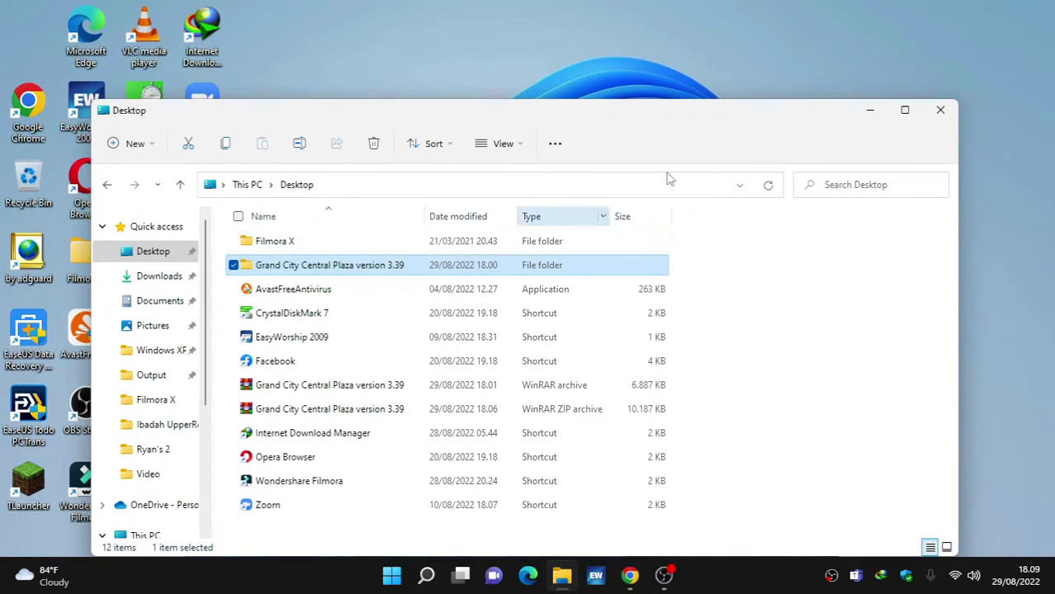
{"action": "left_click", "coordinate": [870, 110]}
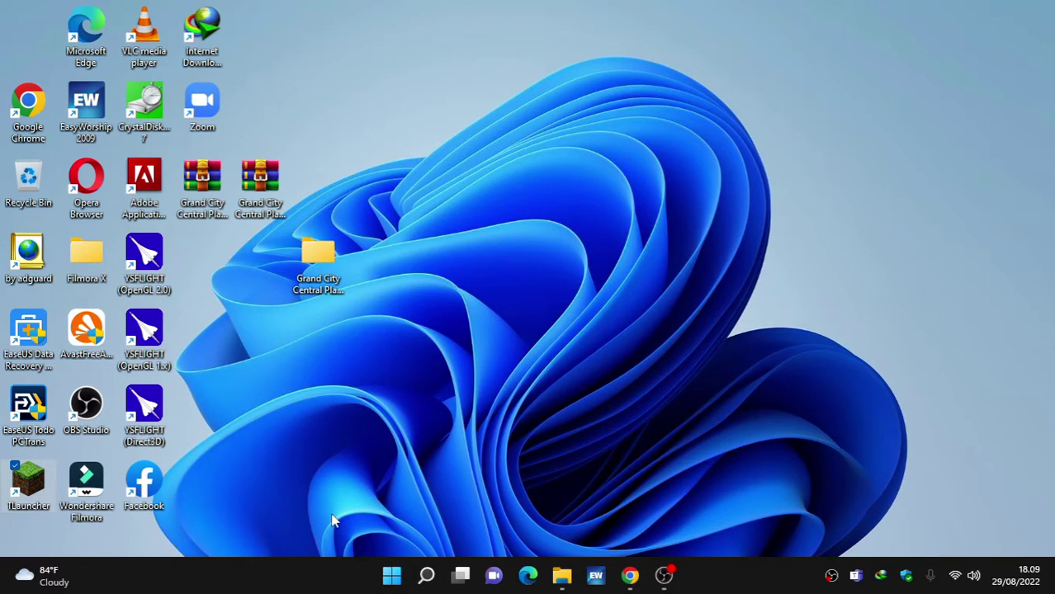
{"action": "mouse_move", "coordinate": [670, 577]}
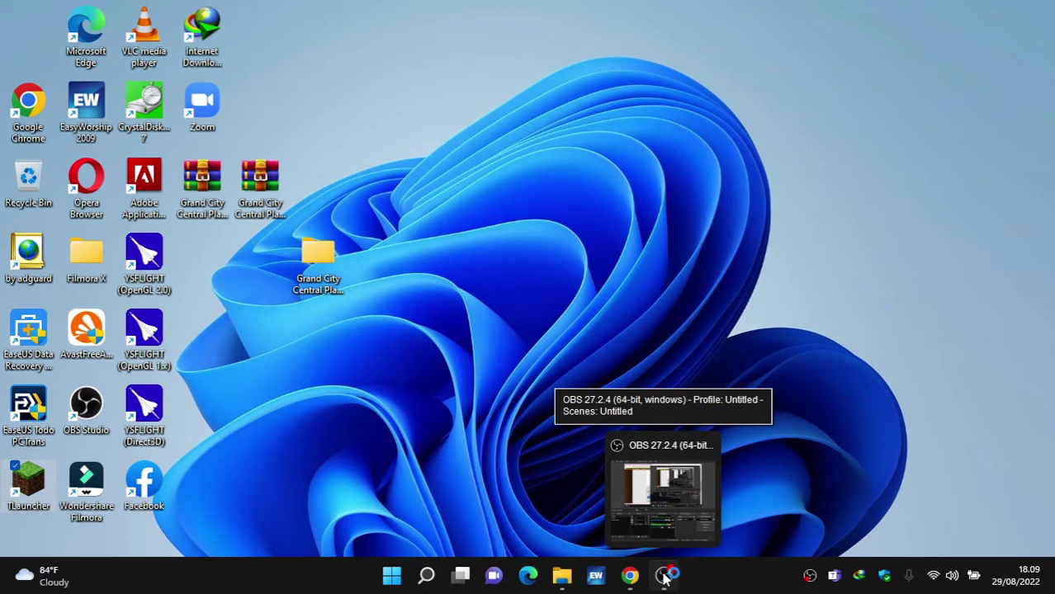
{"action": "left_click", "coordinate": [666, 578]}
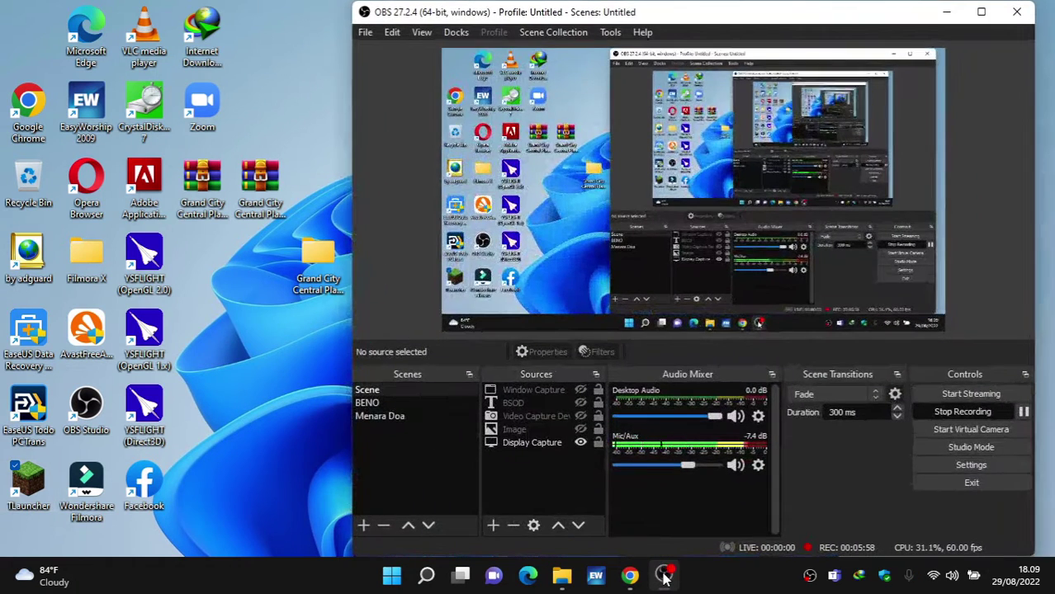
{"action": "left_click", "coordinate": [666, 578]}
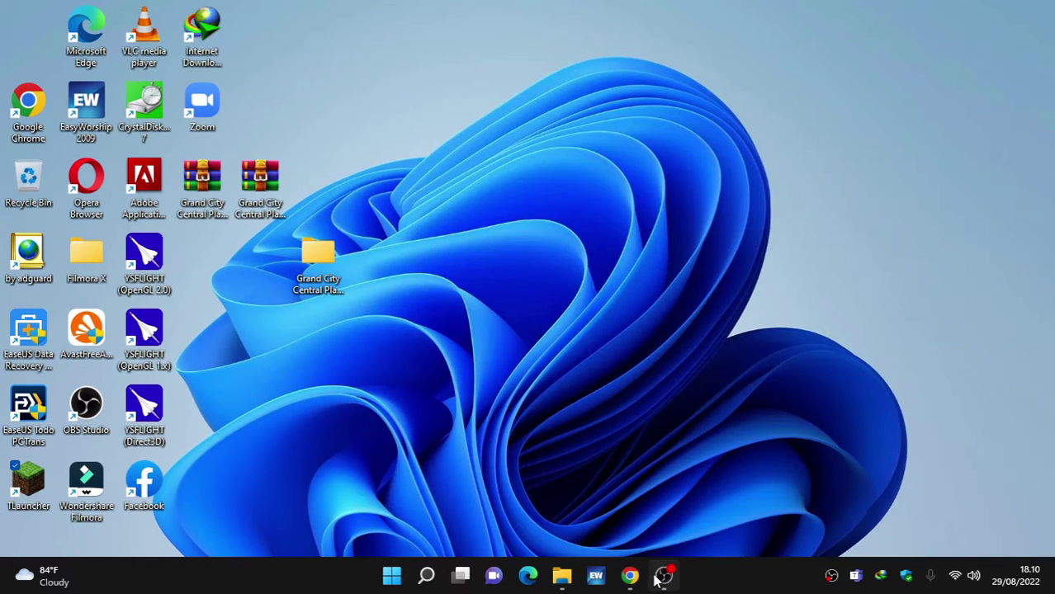
{"action": "left_click", "coordinate": [662, 576]}
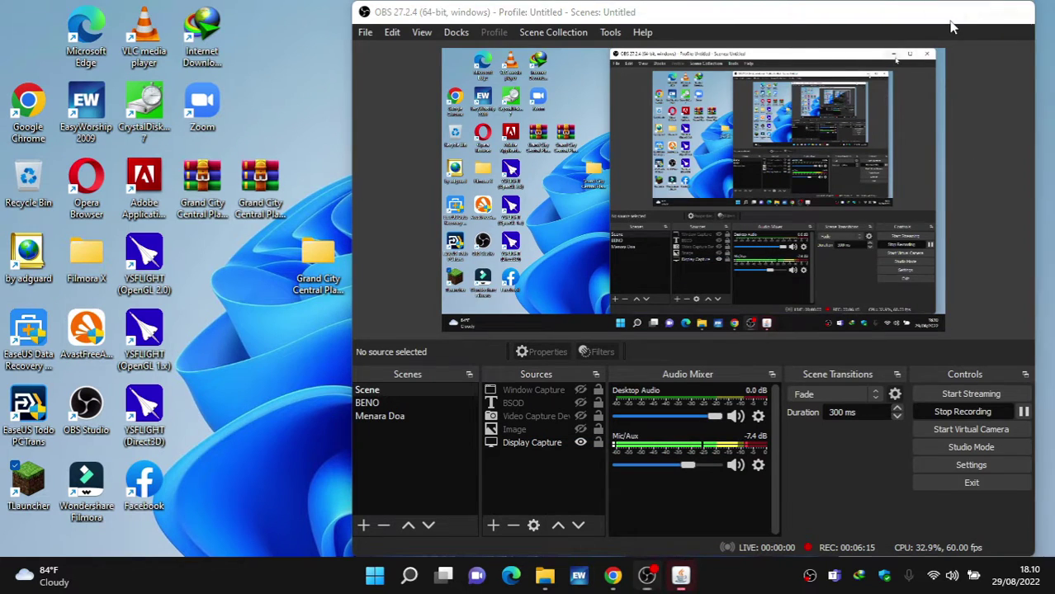
{"action": "left_click", "coordinate": [945, 13]}
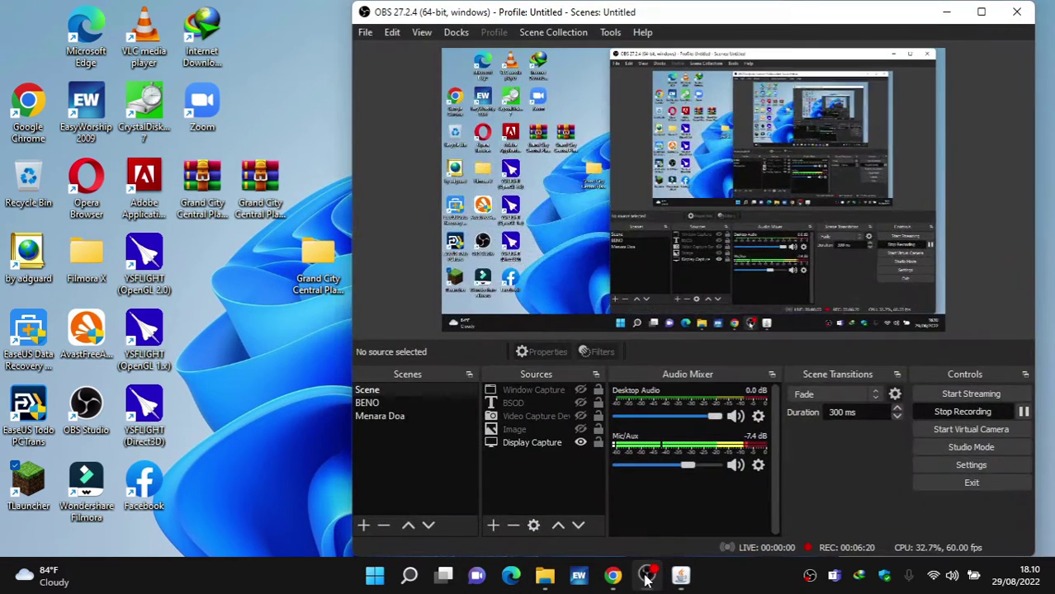
{"action": "left_click", "coordinate": [648, 578]}
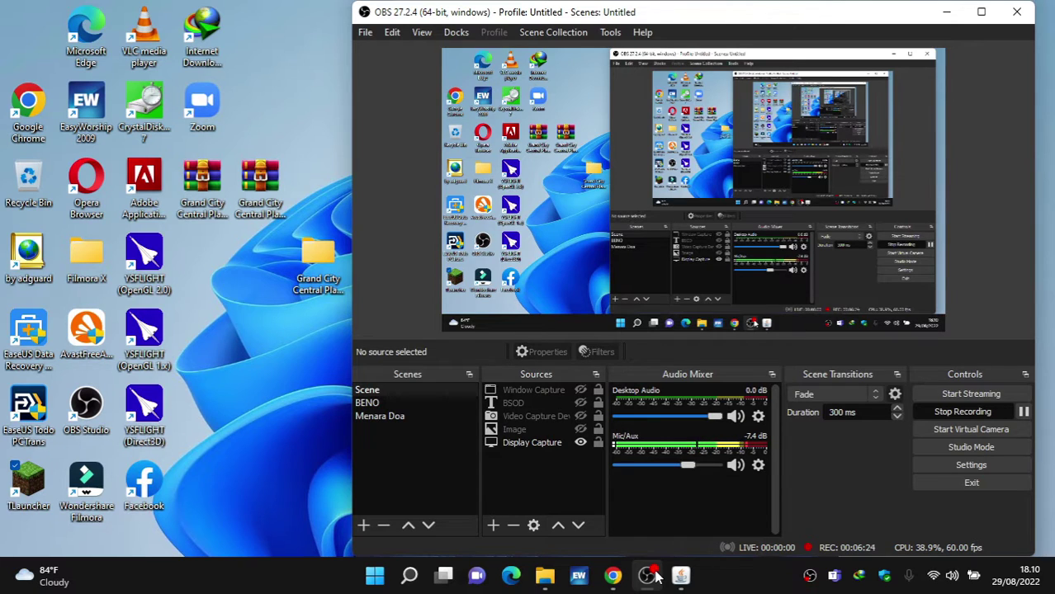
{"action": "left_click", "coordinate": [650, 577]}
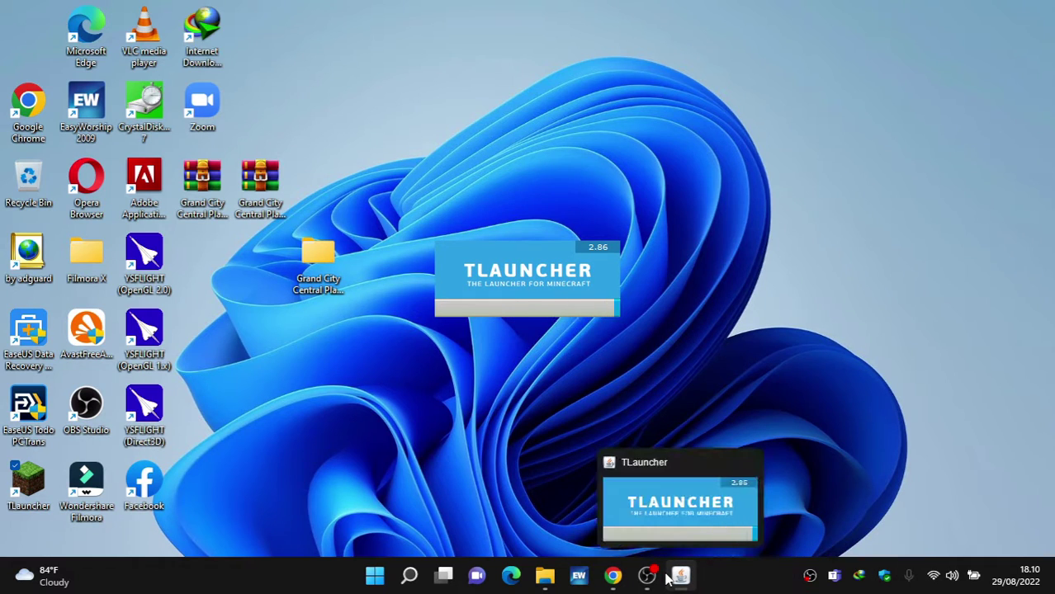
{"action": "mouse_move", "coordinate": [663, 582]}
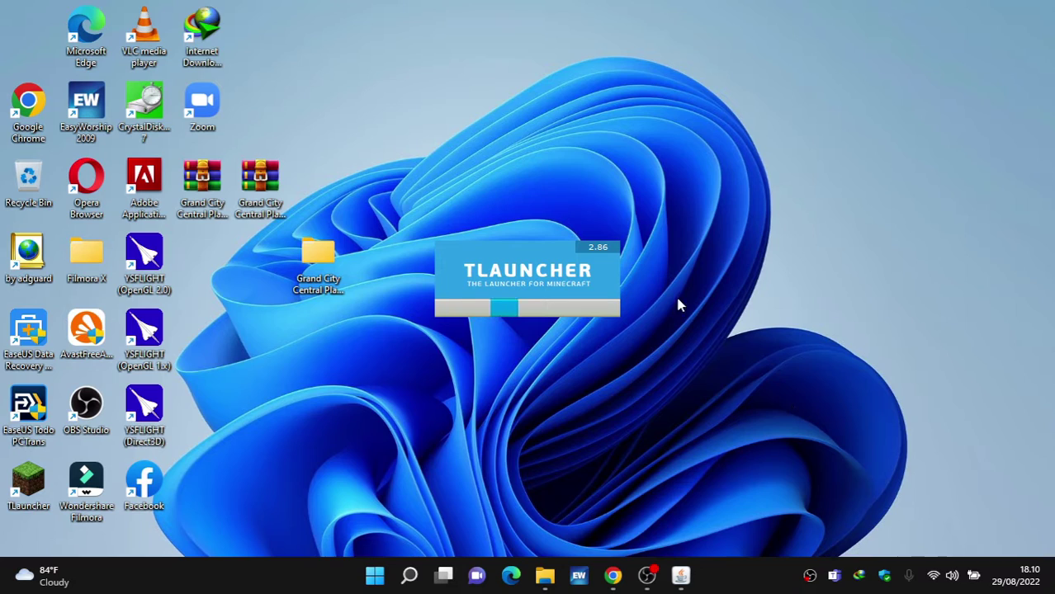
Rearrange the desktop, placing one map archive above Google Chrome and the Grand City Central Plaza version 3.39 folder below the other archive
{"action": "left_click_drag", "start_coordinate": [314, 252], "coordinate": [321, 310]}
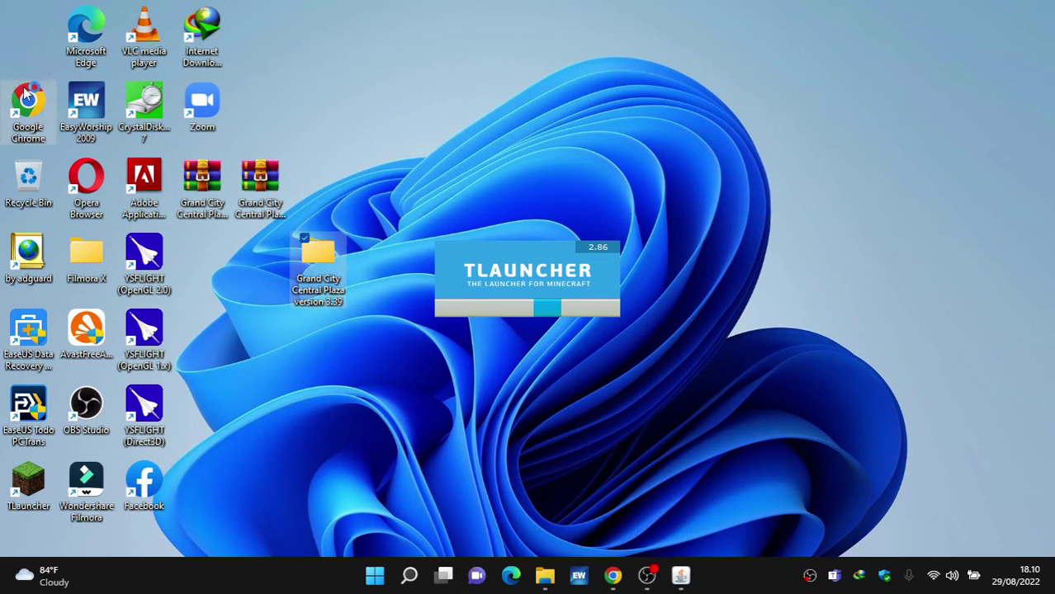
{"action": "left_click_drag", "start_coordinate": [260, 186], "coordinate": [26, 34]}
{"action": "left_click_drag", "start_coordinate": [314, 279], "coordinate": [200, 274]}
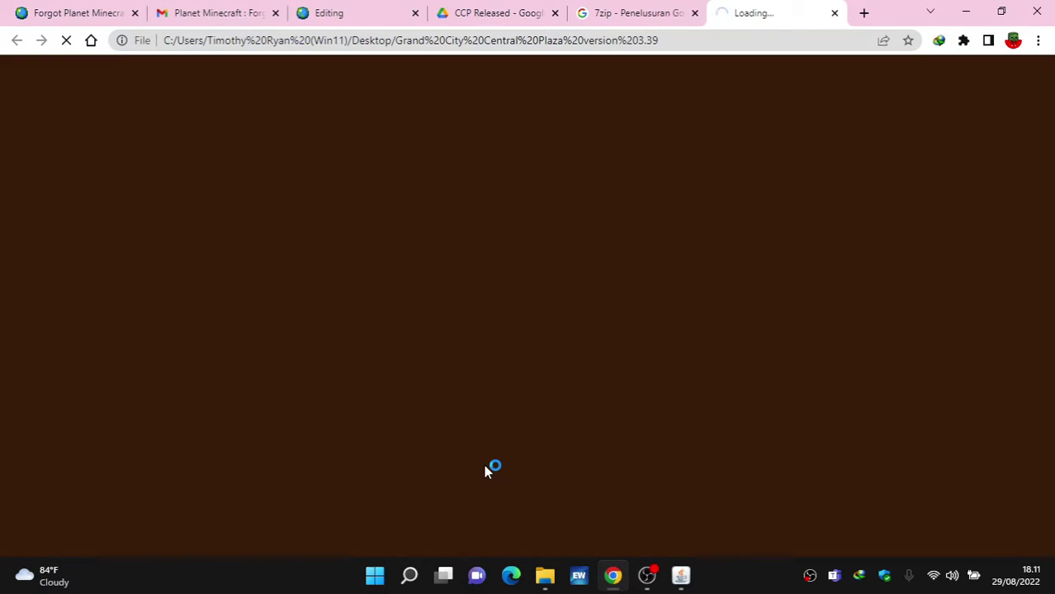
Look at the map folder's file index in Chrome, revisit the map editing page and minimize the browser
{"action": "left_click", "coordinate": [966, 12]}
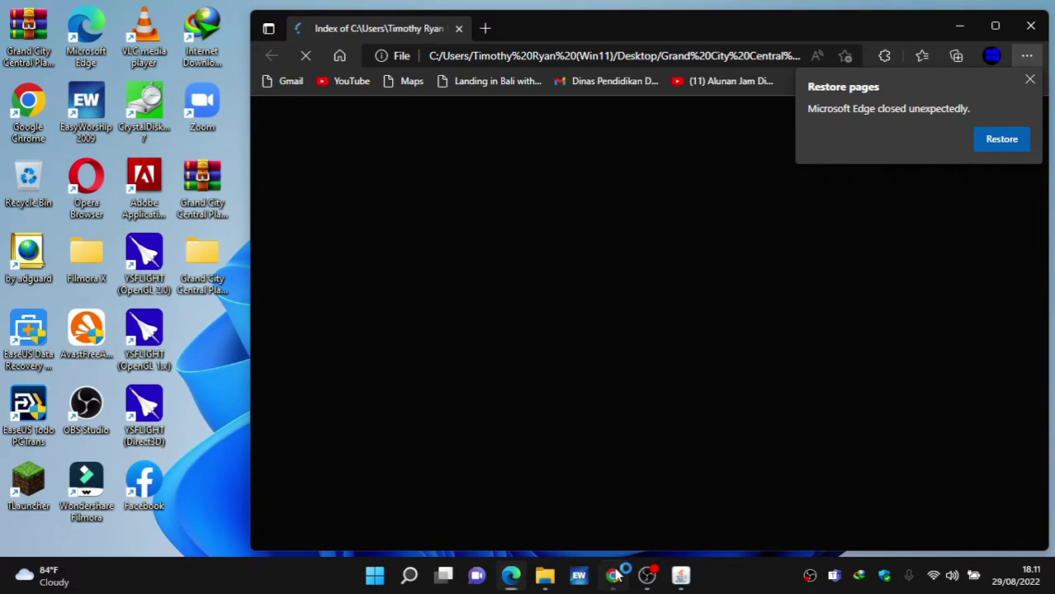
{"action": "left_click", "coordinate": [615, 576]}
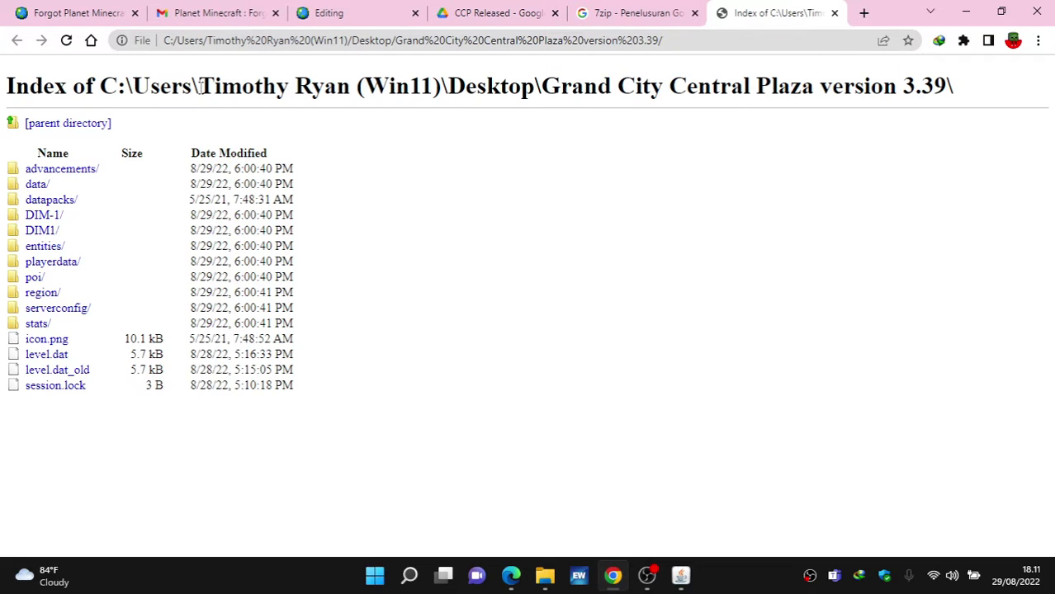
{"action": "left_click", "coordinate": [636, 13]}
{"action": "left_click", "coordinate": [353, 10]}
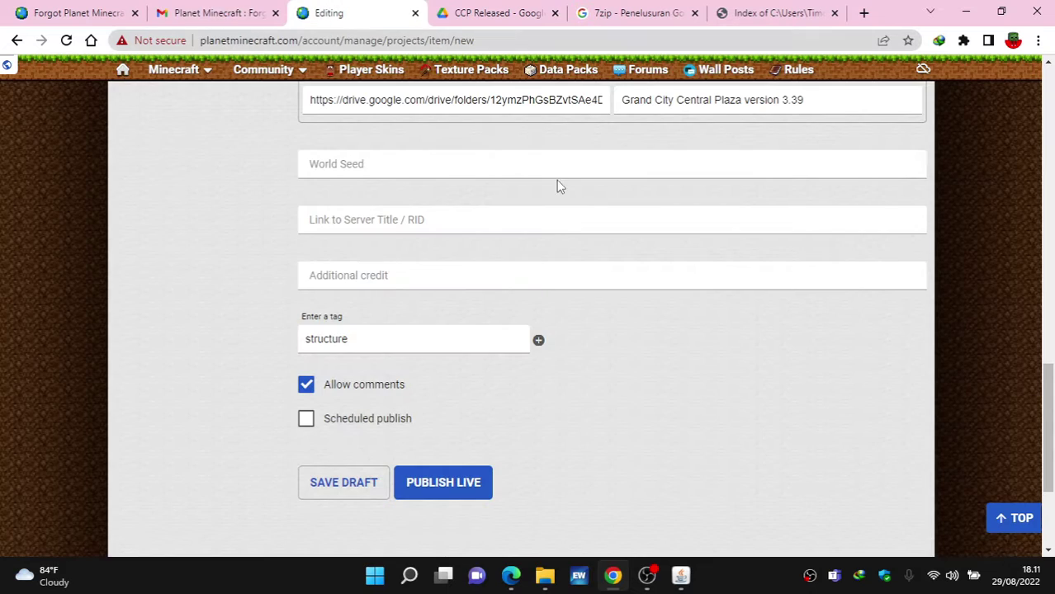
{"action": "scroll", "coordinate": [619, 215], "scroll_direction": "up", "scroll_amount": 2}
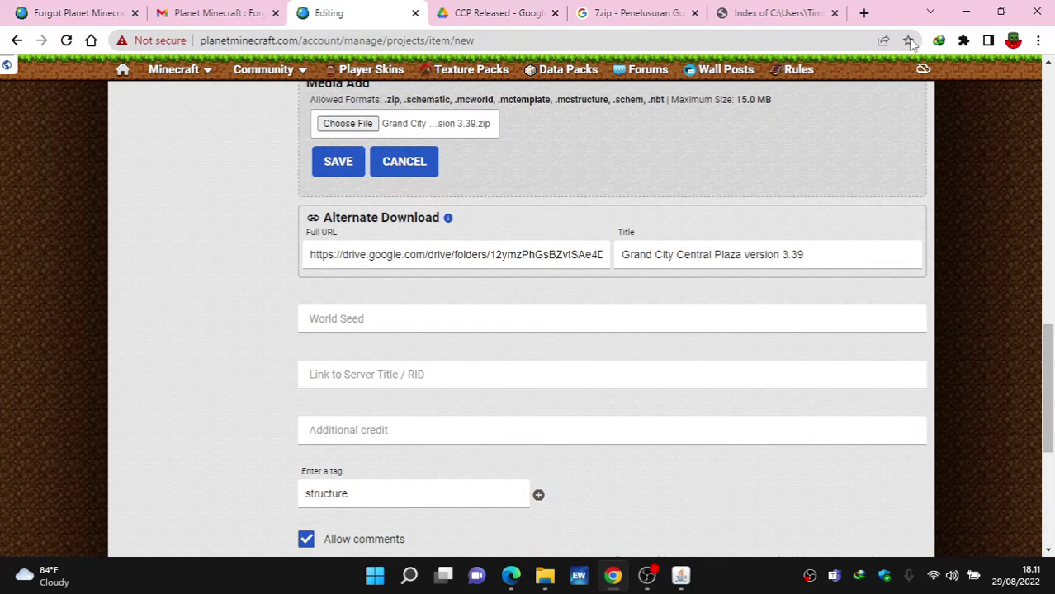
{"action": "left_click", "coordinate": [966, 12]}
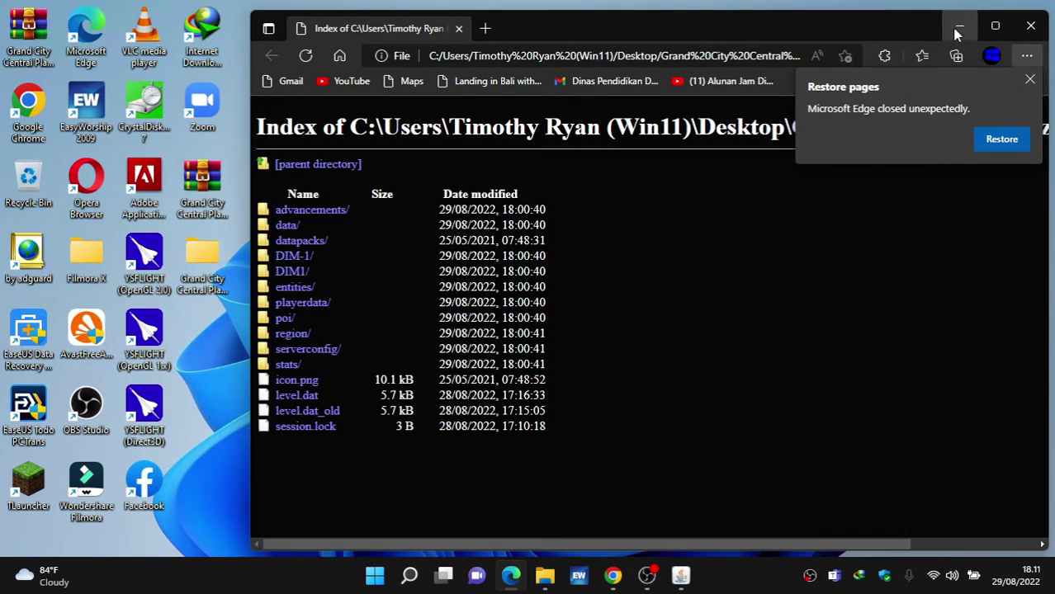
Dismiss the page restore prompt in Microsoft Edge and close the browser
{"action": "left_click", "coordinate": [957, 33]}
{"action": "mouse_move", "coordinate": [642, 581]}
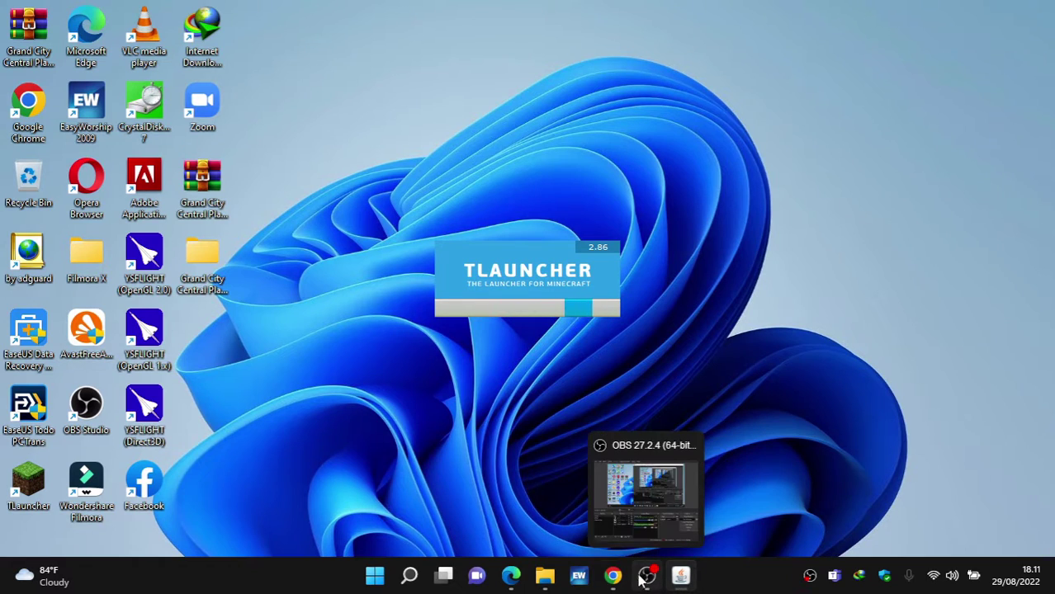
{"action": "left_click", "coordinate": [511, 576]}
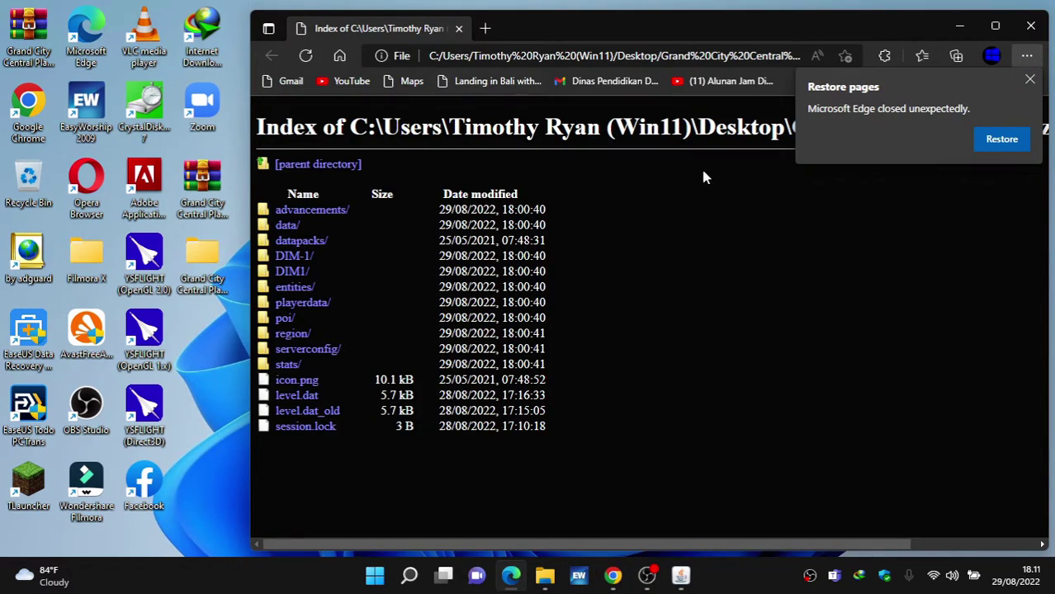
{"action": "left_click", "coordinate": [1031, 80]}
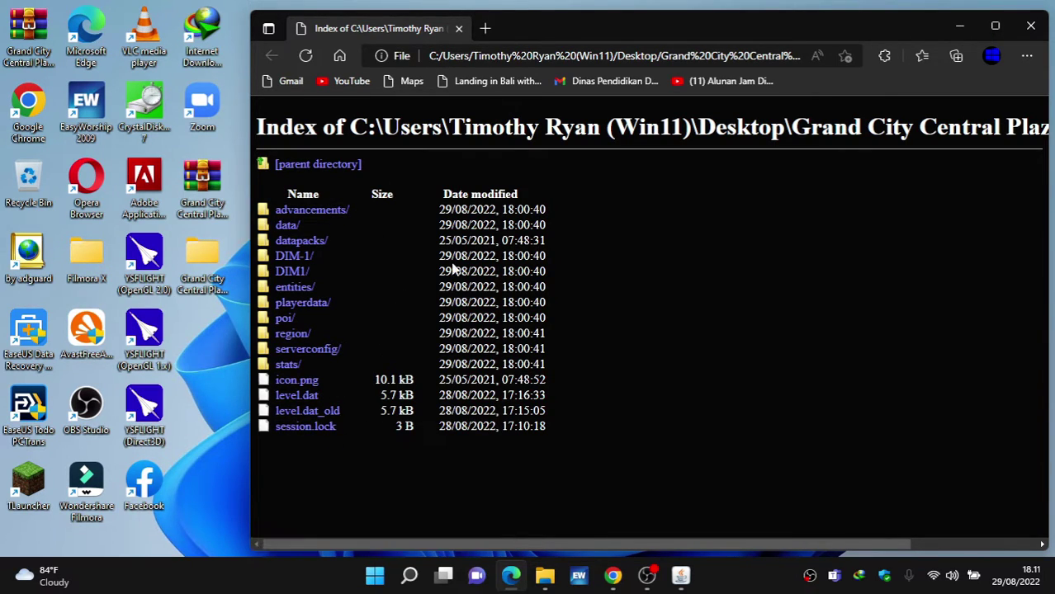
{"action": "left_click", "coordinate": [1022, 35]}
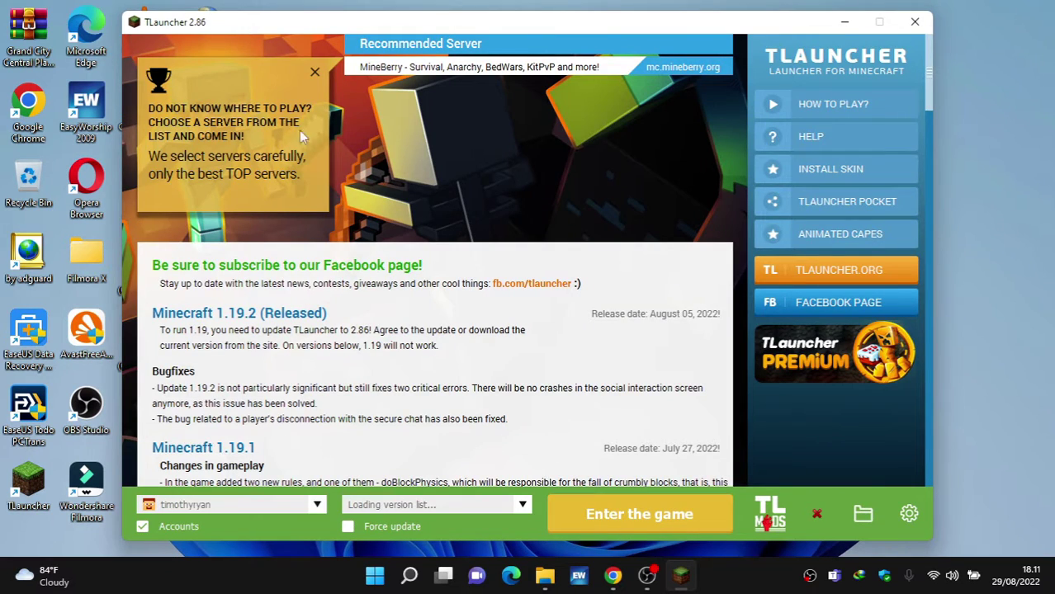
Dismiss the recommended server notice, start Minecraft with the OptiFine 1.19 version, and check the OBS recording window briefly
{"action": "left_click", "coordinate": [312, 72]}
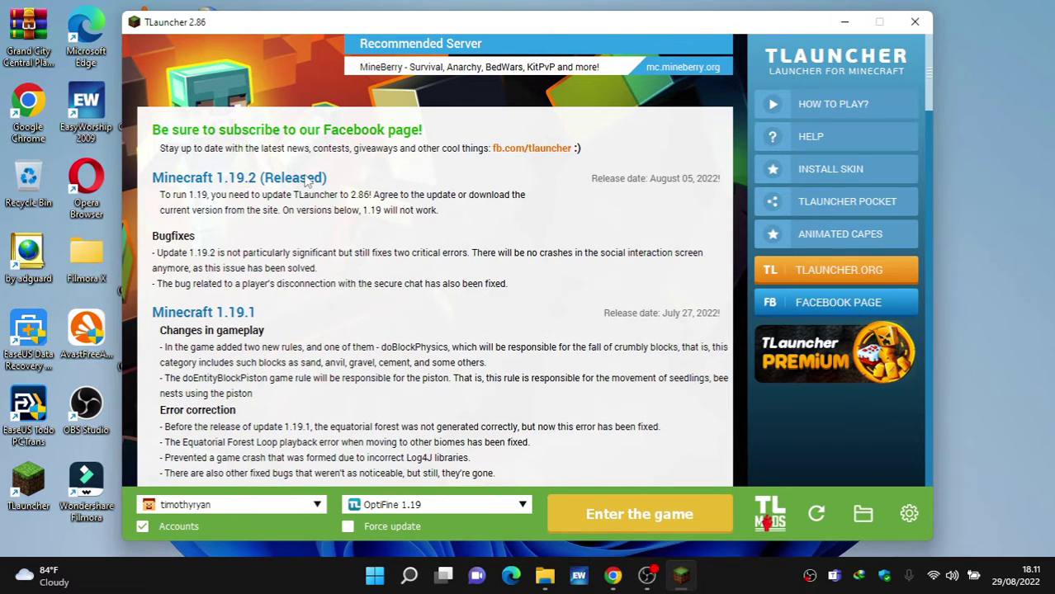
{"action": "left_click", "coordinate": [598, 518]}
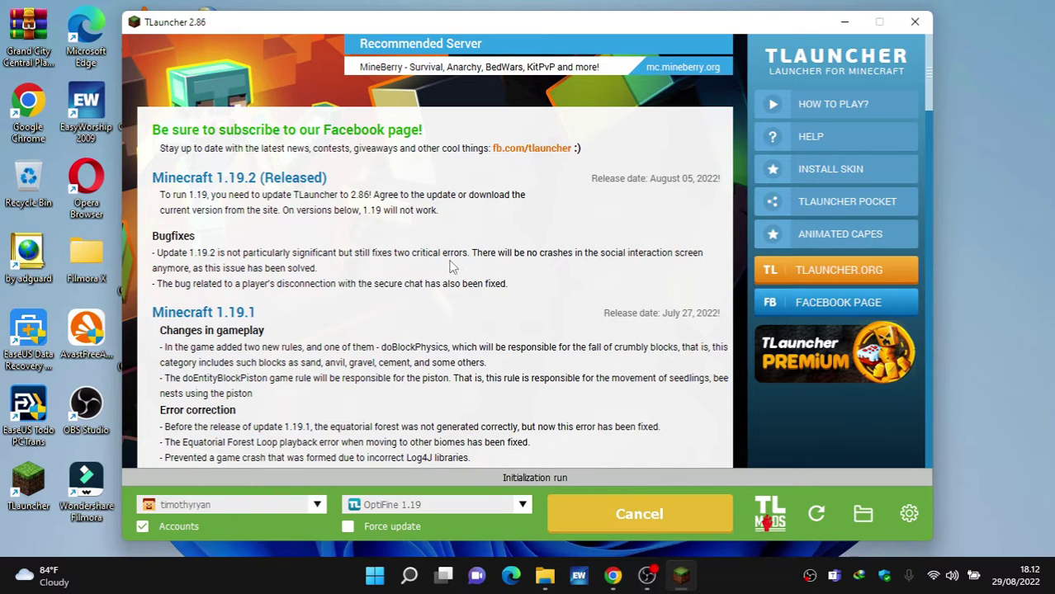
{"action": "left_click", "coordinate": [649, 574]}
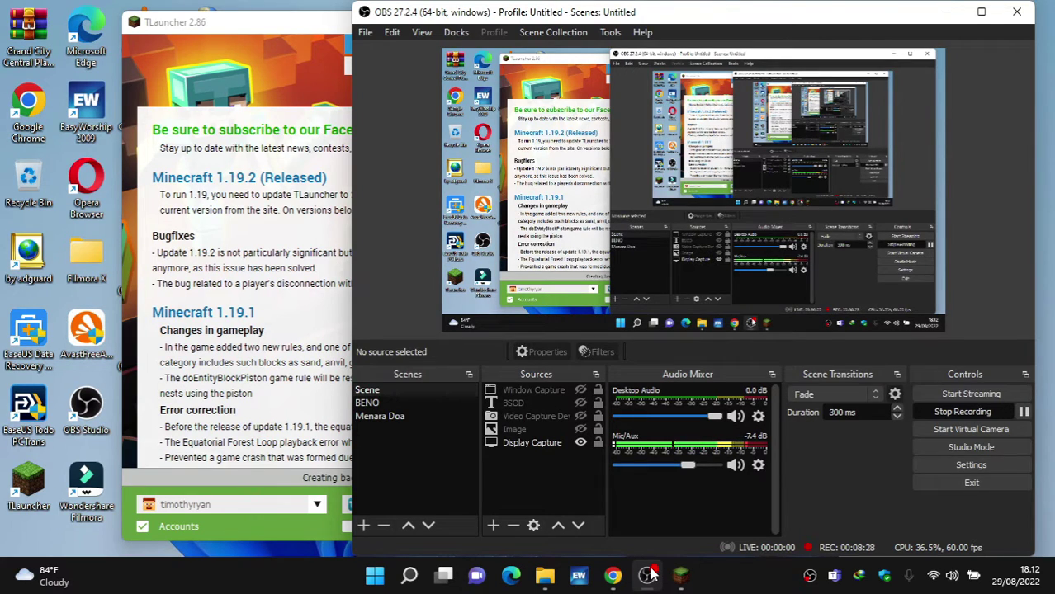
{"action": "left_click", "coordinate": [650, 573]}
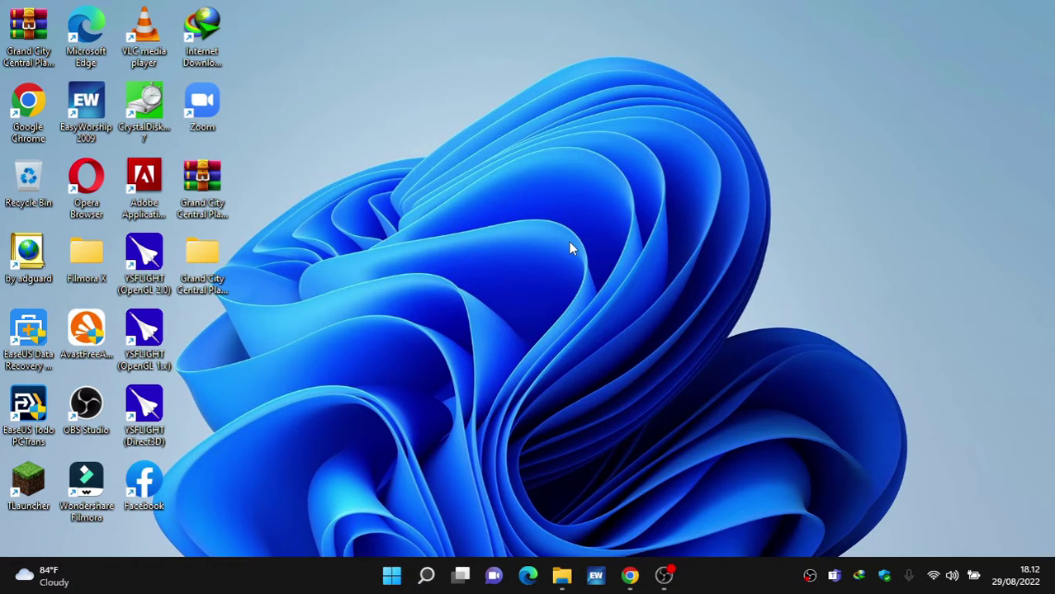
{"action": "left_click", "coordinate": [390, 580]}
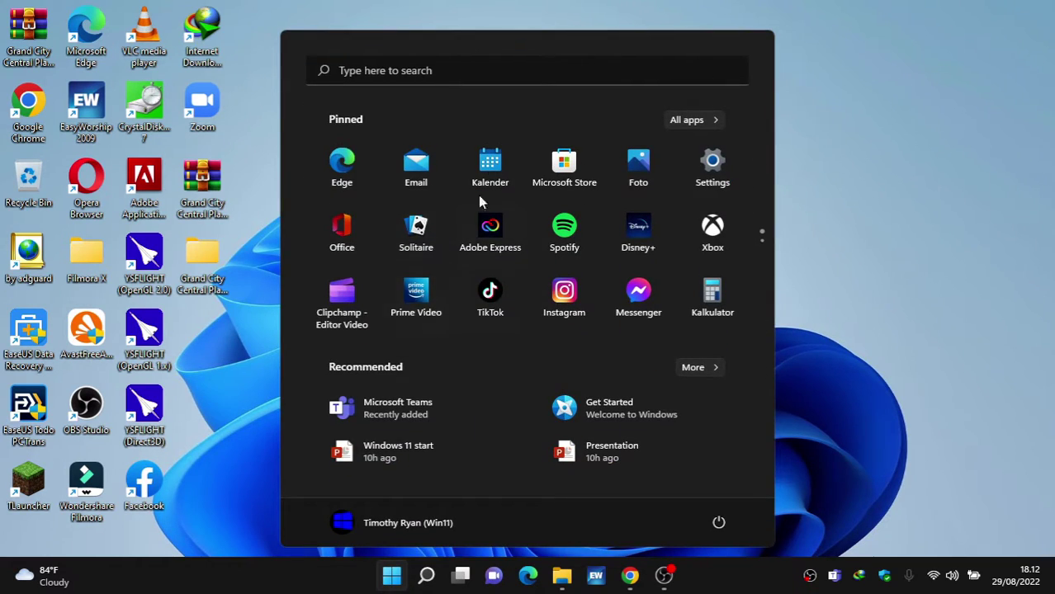
{"action": "left_click", "coordinate": [511, 82]}
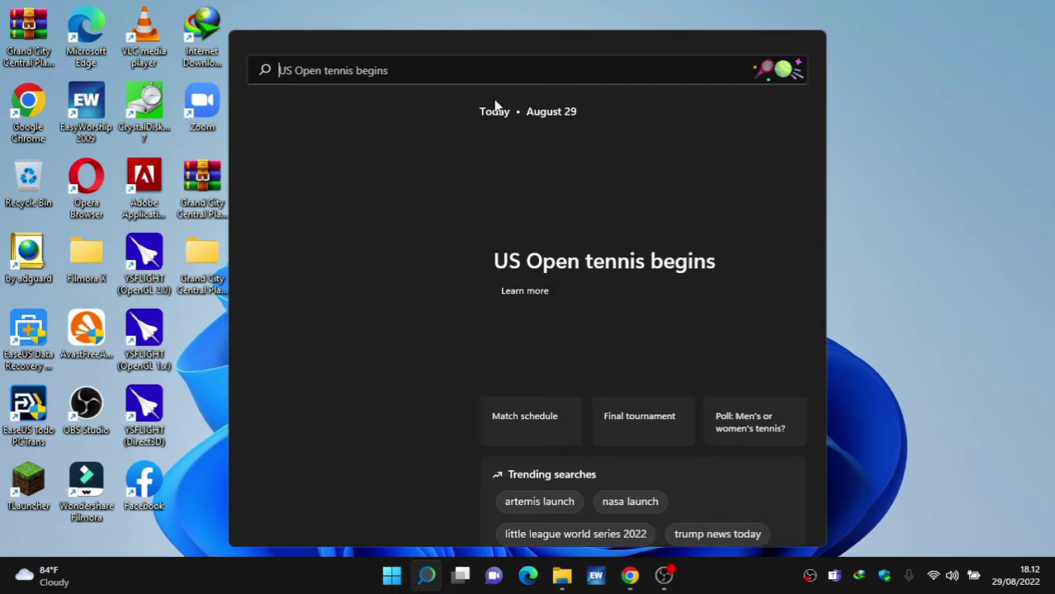
{"action": "type", "text": "power"}
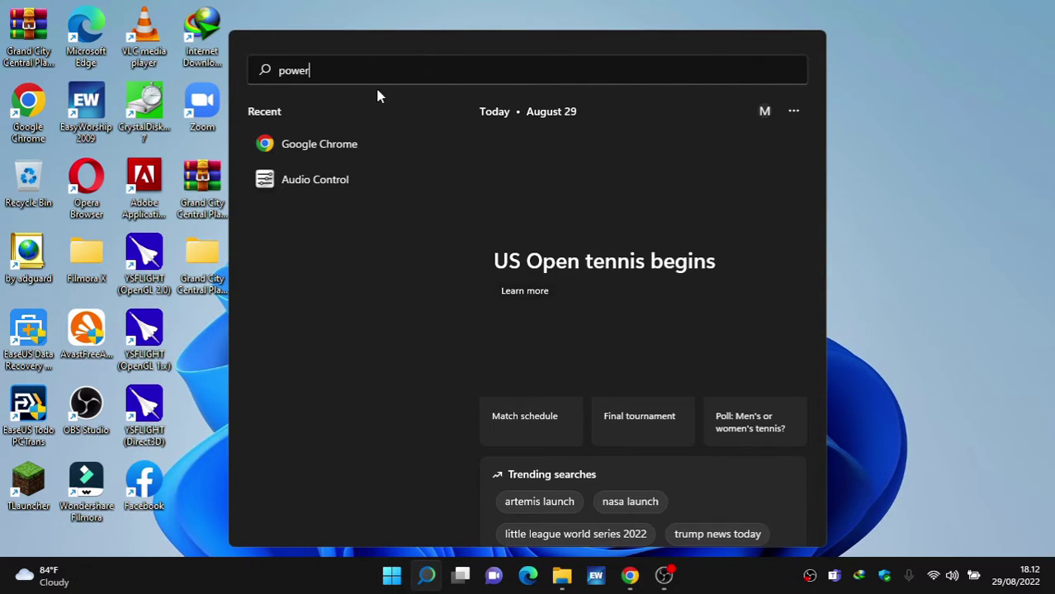
{"action": "type", "text": " op"}
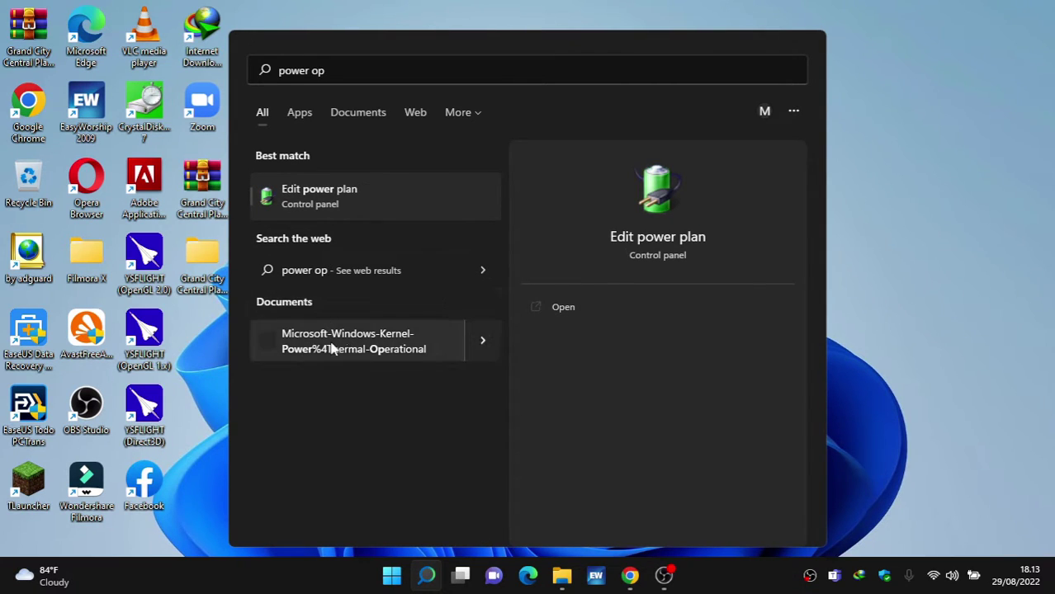
{"action": "left_click", "coordinate": [932, 312]}
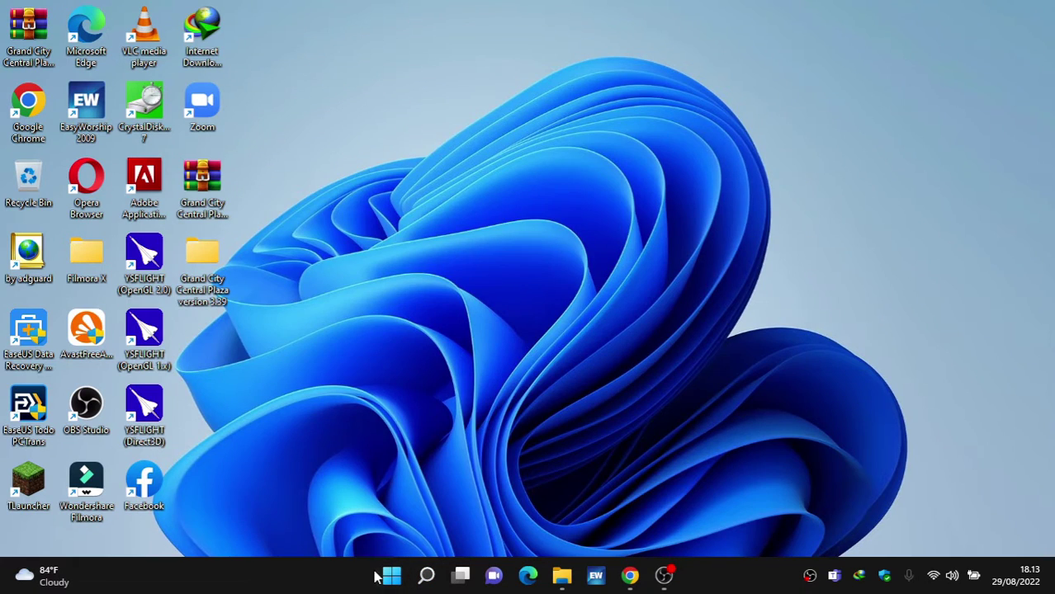
Find and open the Windows Control Panel, and move its window toward the upper right of the desktop
{"action": "left_click", "coordinate": [402, 582]}
{"action": "type", "text": "con"}
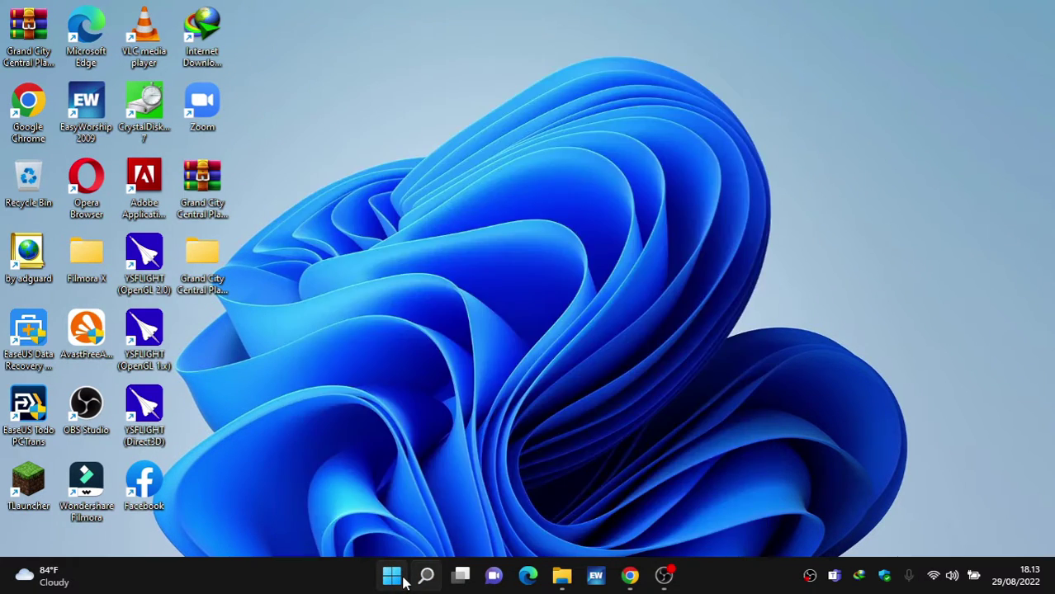
{"action": "type", "text": "tr"}
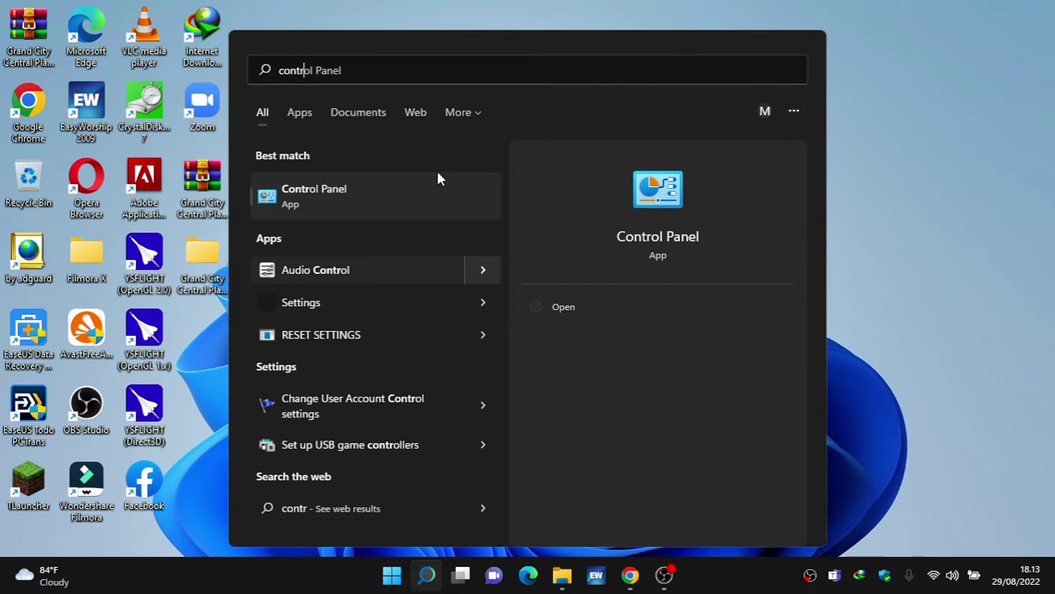
{"action": "left_click", "coordinate": [404, 204]}
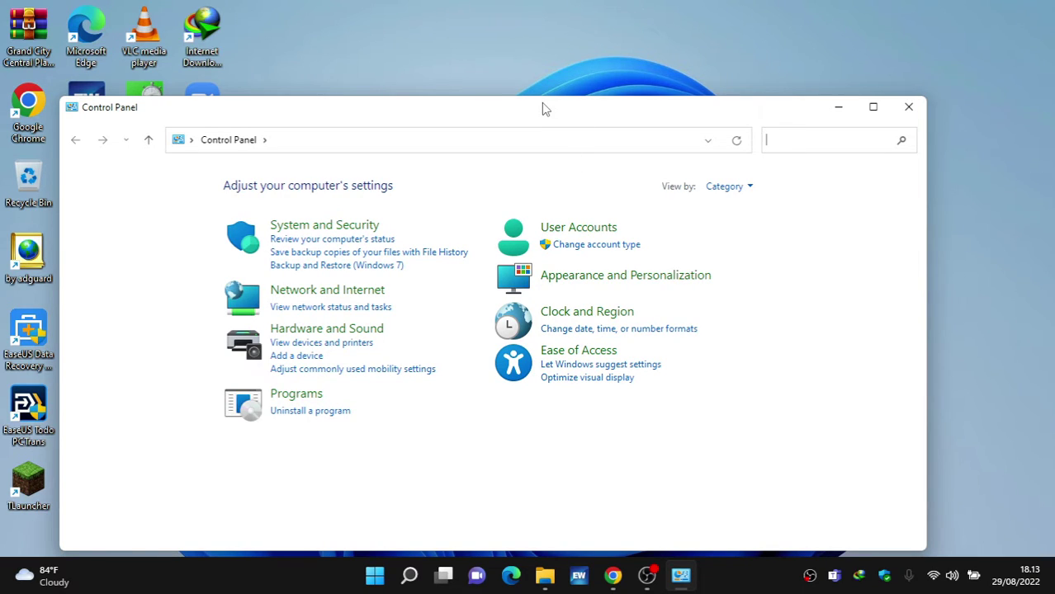
{"action": "left_click_drag", "start_coordinate": [542, 108], "coordinate": [675, 73]}
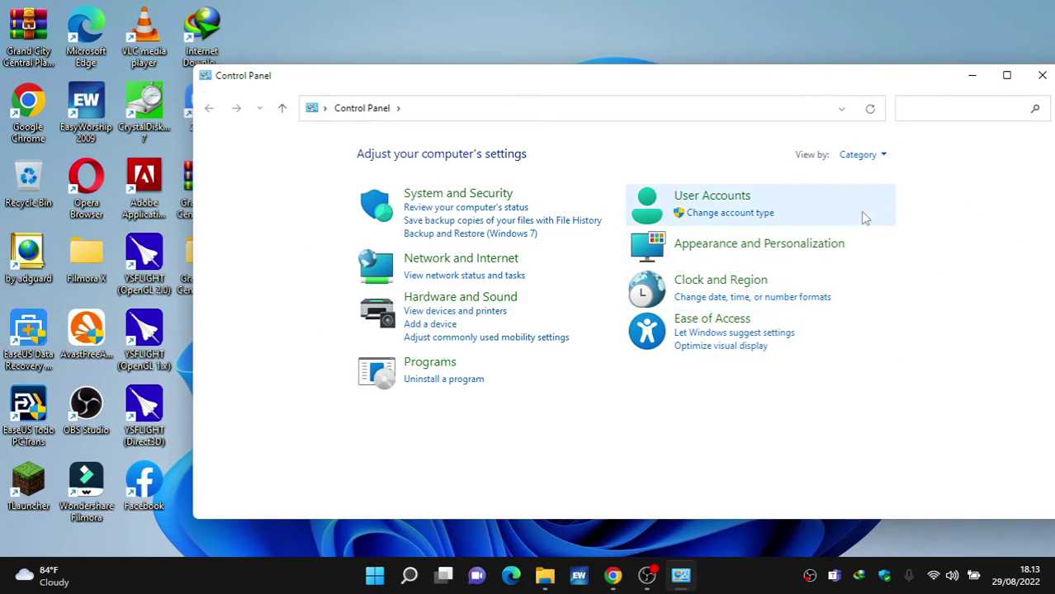
Show the Control Panel items as small icons and open the High performance plan's settings in Power Options
{"action": "left_click", "coordinate": [865, 156]}
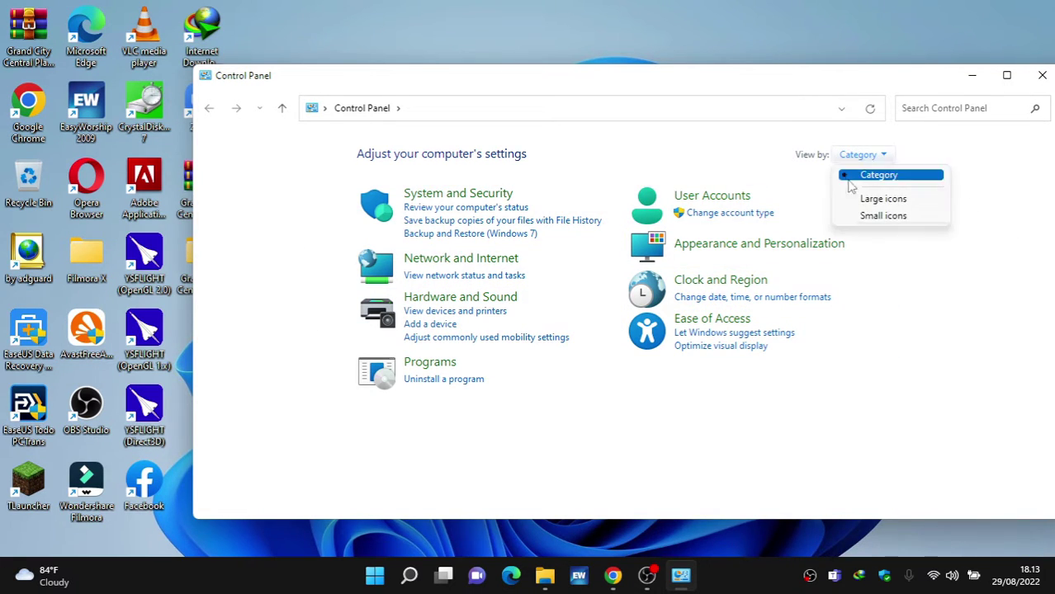
{"action": "left_click", "coordinate": [880, 216]}
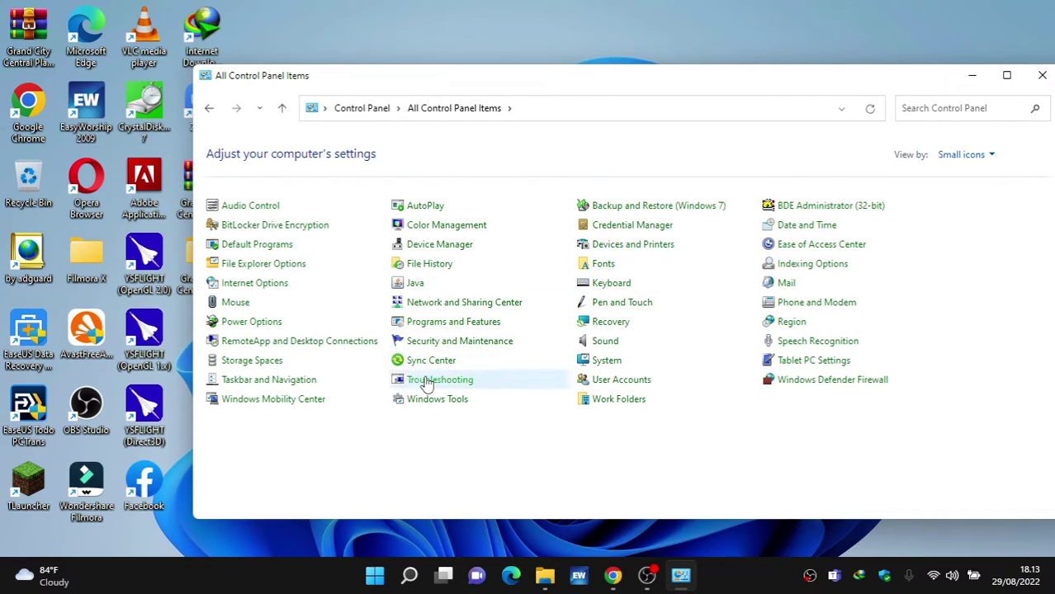
{"action": "left_click", "coordinate": [249, 323]}
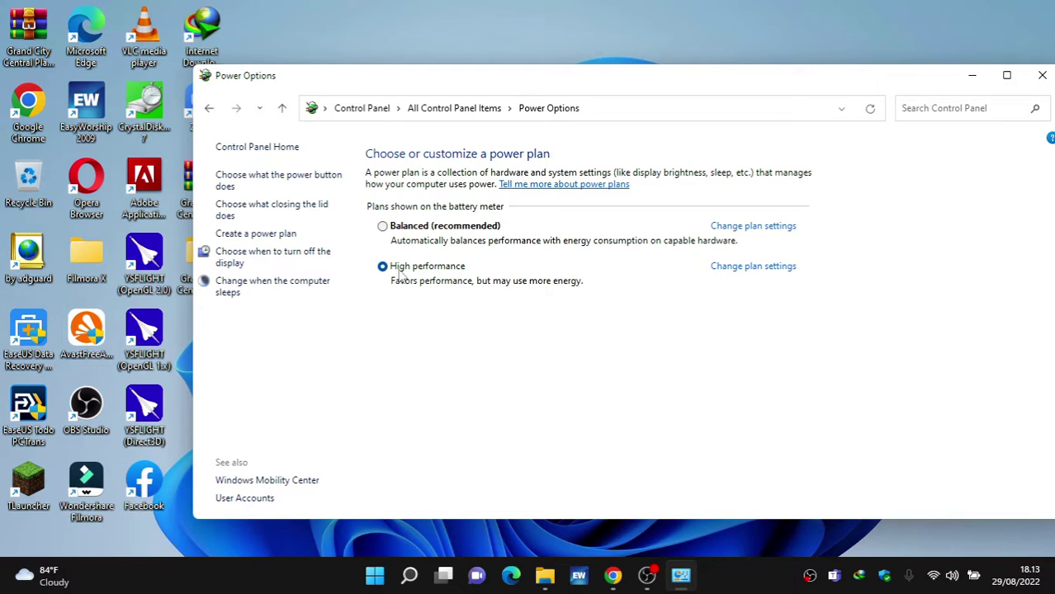
{"action": "left_click", "coordinate": [762, 267]}
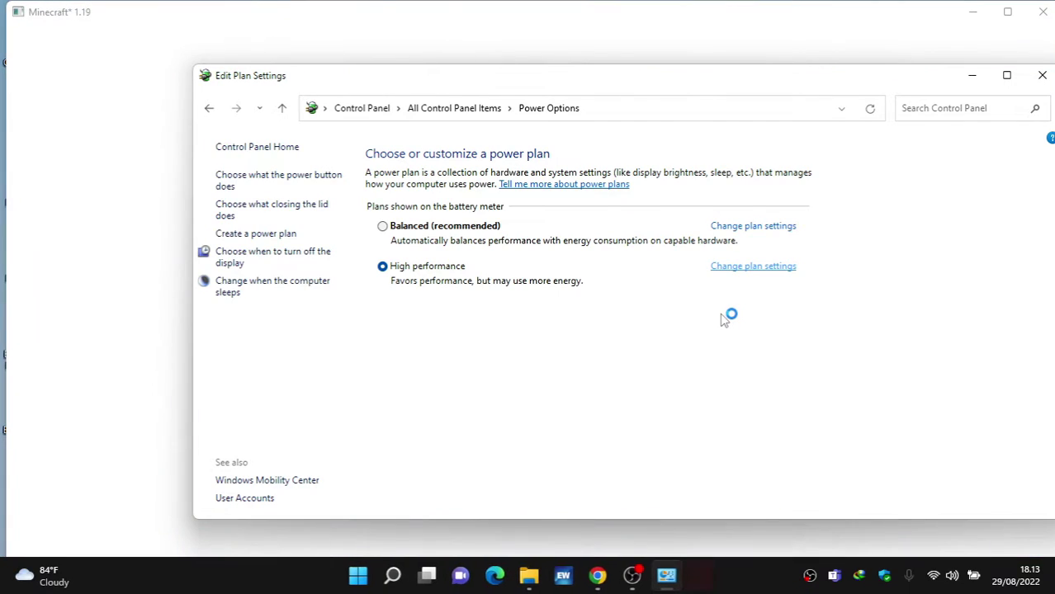
Switch to the Minecraft 1.19 window, check OBS briefly, and dismiss the virtual desktop preview
{"action": "left_click", "coordinate": [697, 575]}
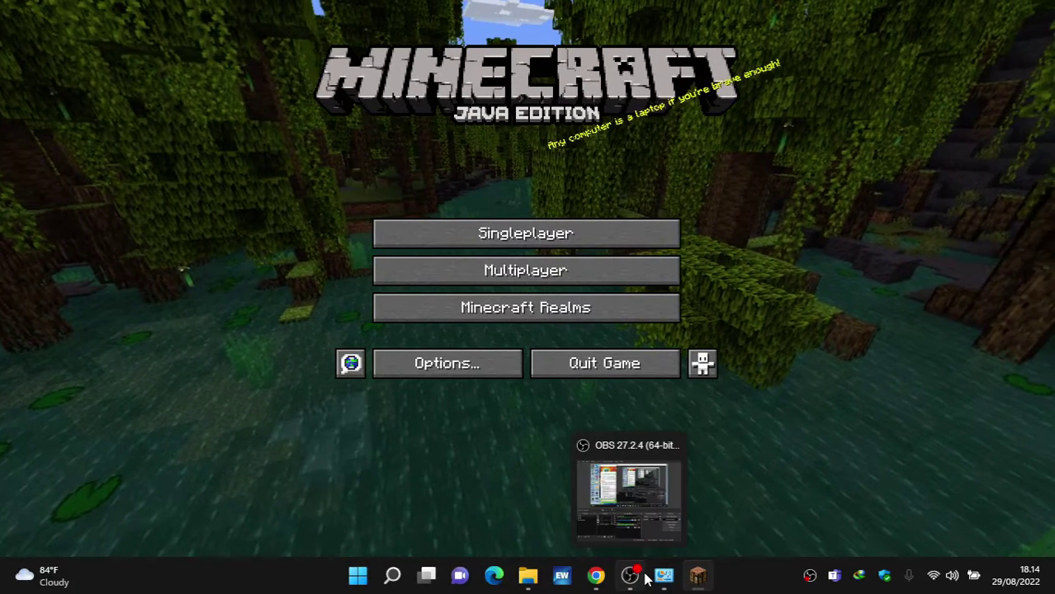
{"action": "left_click", "coordinate": [645, 578]}
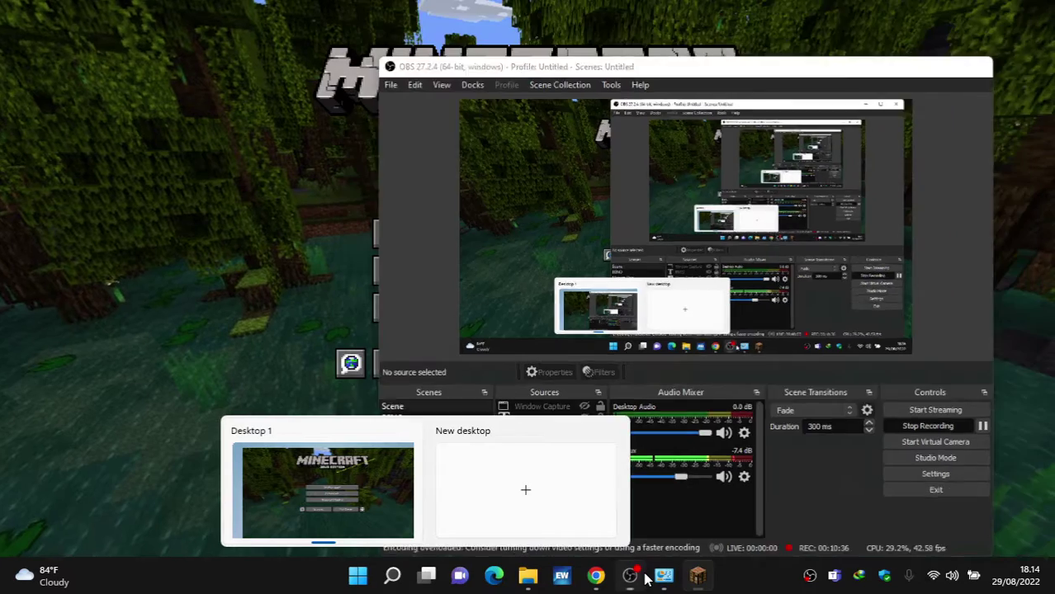
{"action": "left_click", "coordinate": [645, 578]}
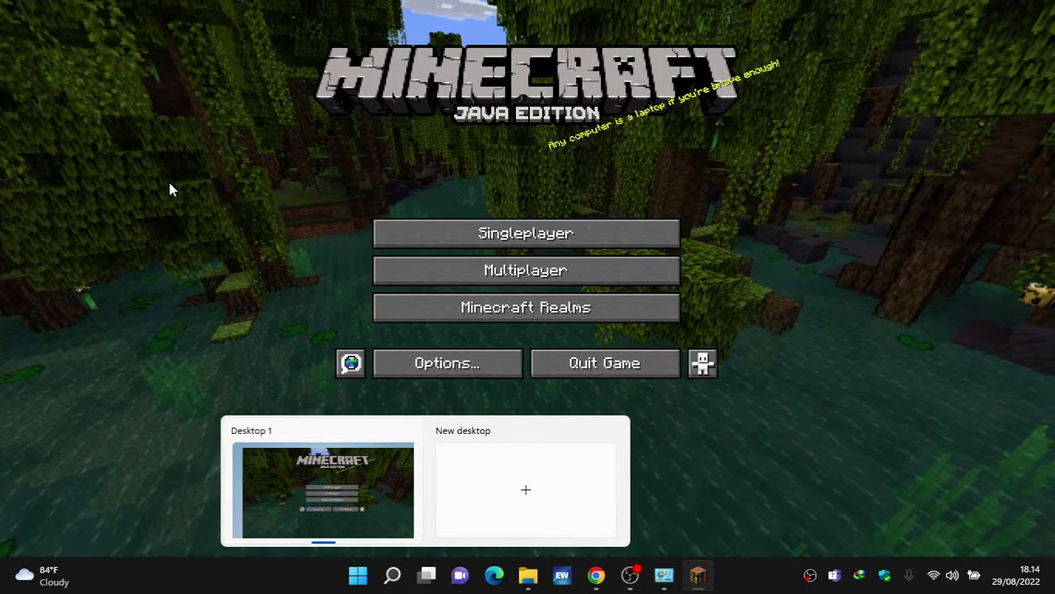
{"action": "left_click", "coordinate": [344, 474]}
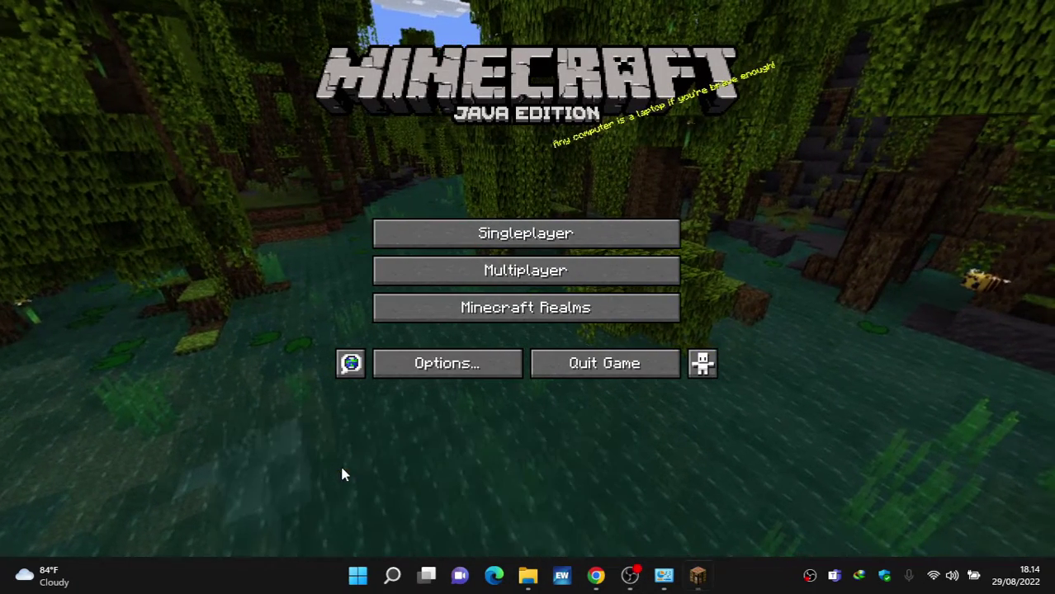
Open the singleplayer world list, select the Mall world, cancel the Run dialog, and open the world's edit screen
{"action": "left_click", "coordinate": [537, 233]}
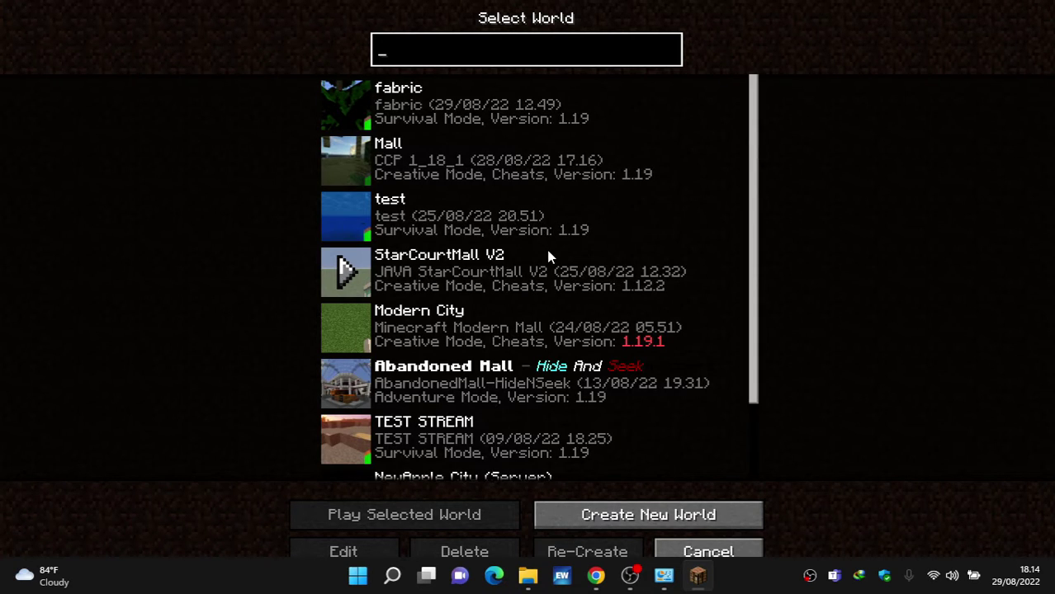
{"action": "left_click", "coordinate": [512, 172]}
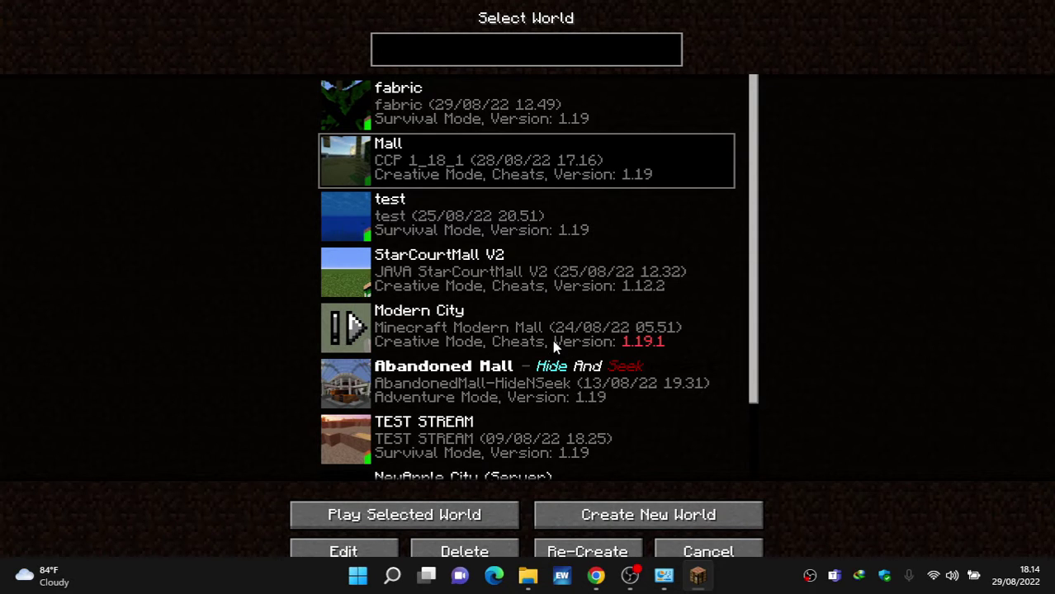
{"action": "key", "text": "super+r"}
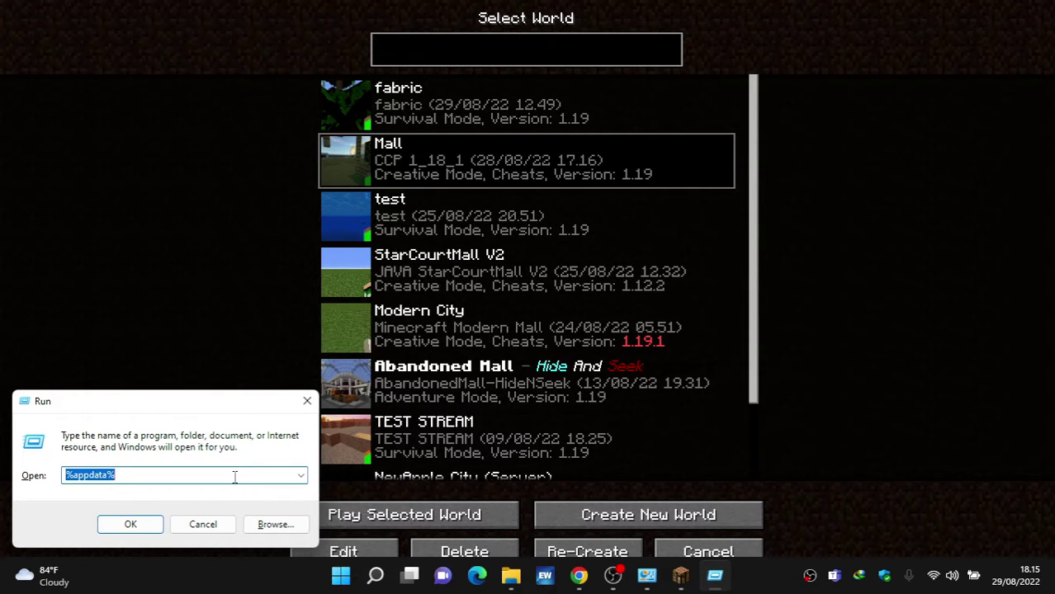
{"action": "left_click", "coordinate": [203, 525]}
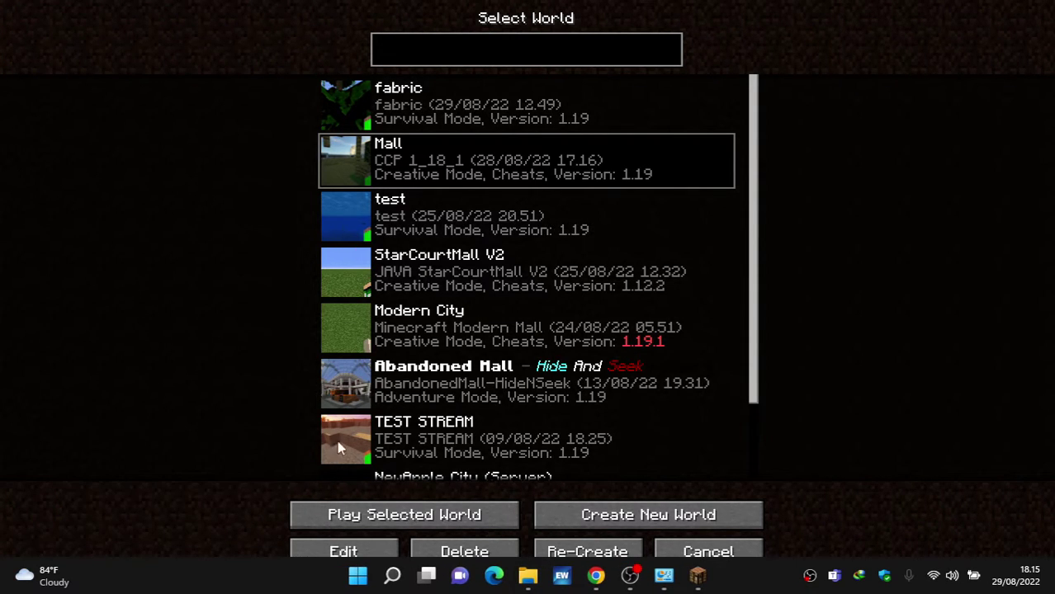
{"action": "left_click", "coordinate": [343, 549]}
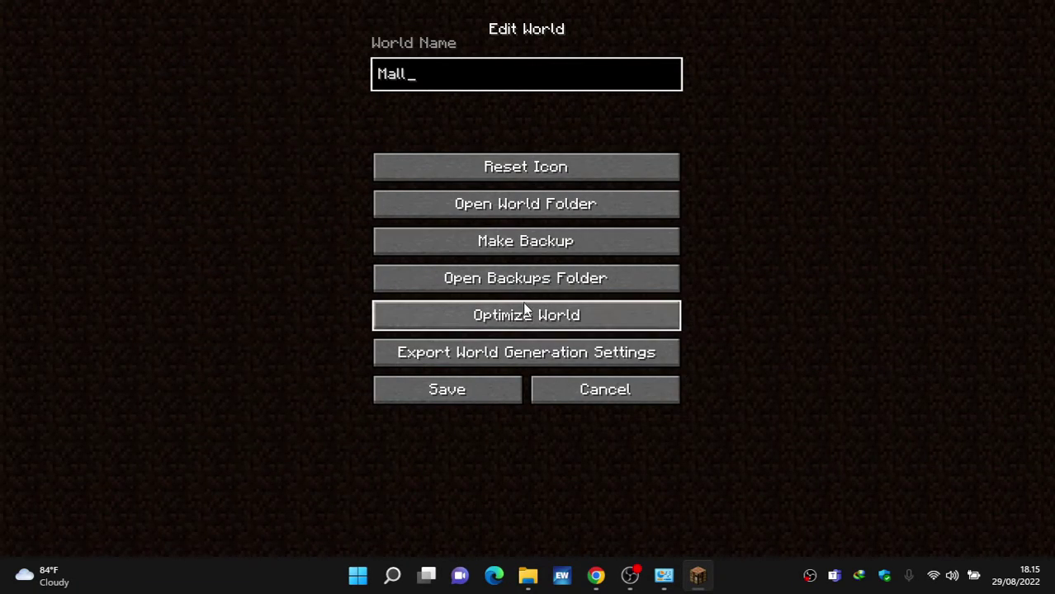